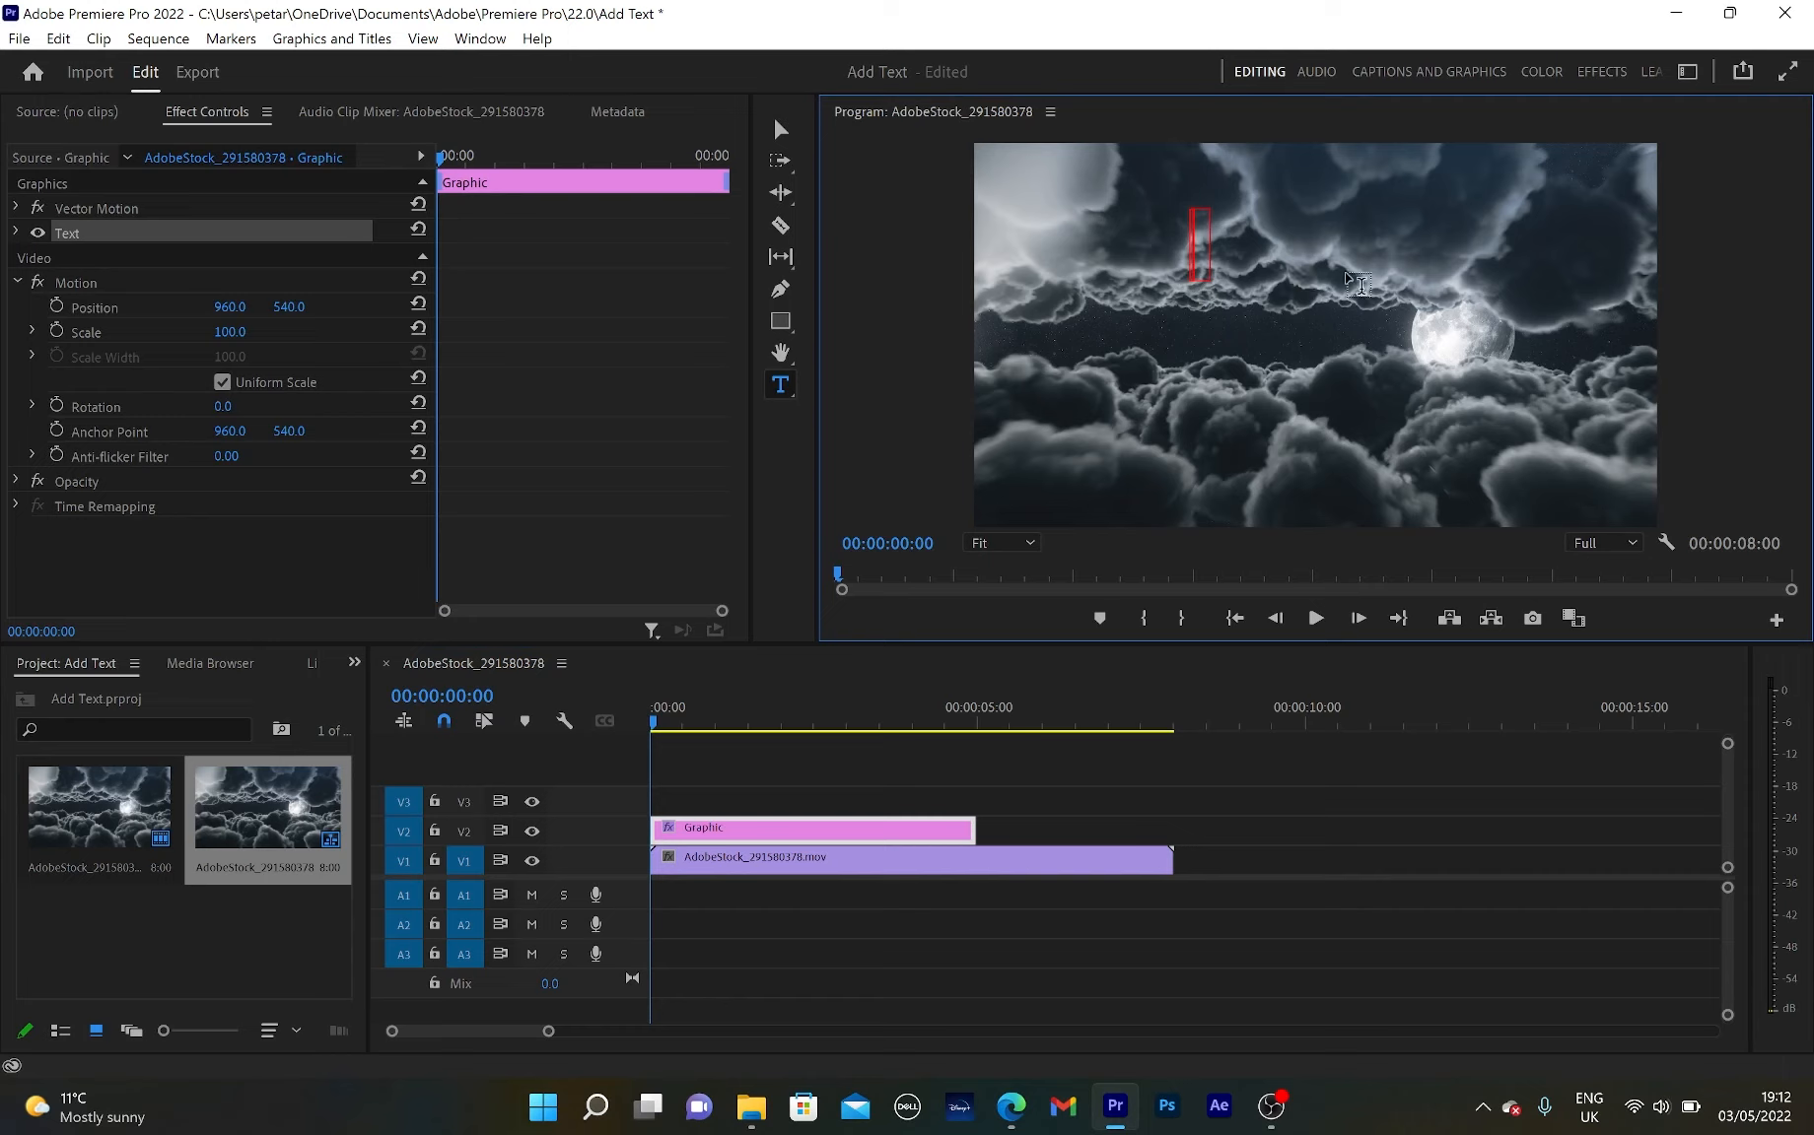
Enter "moon knight" as the text of the new title layer
text(m)
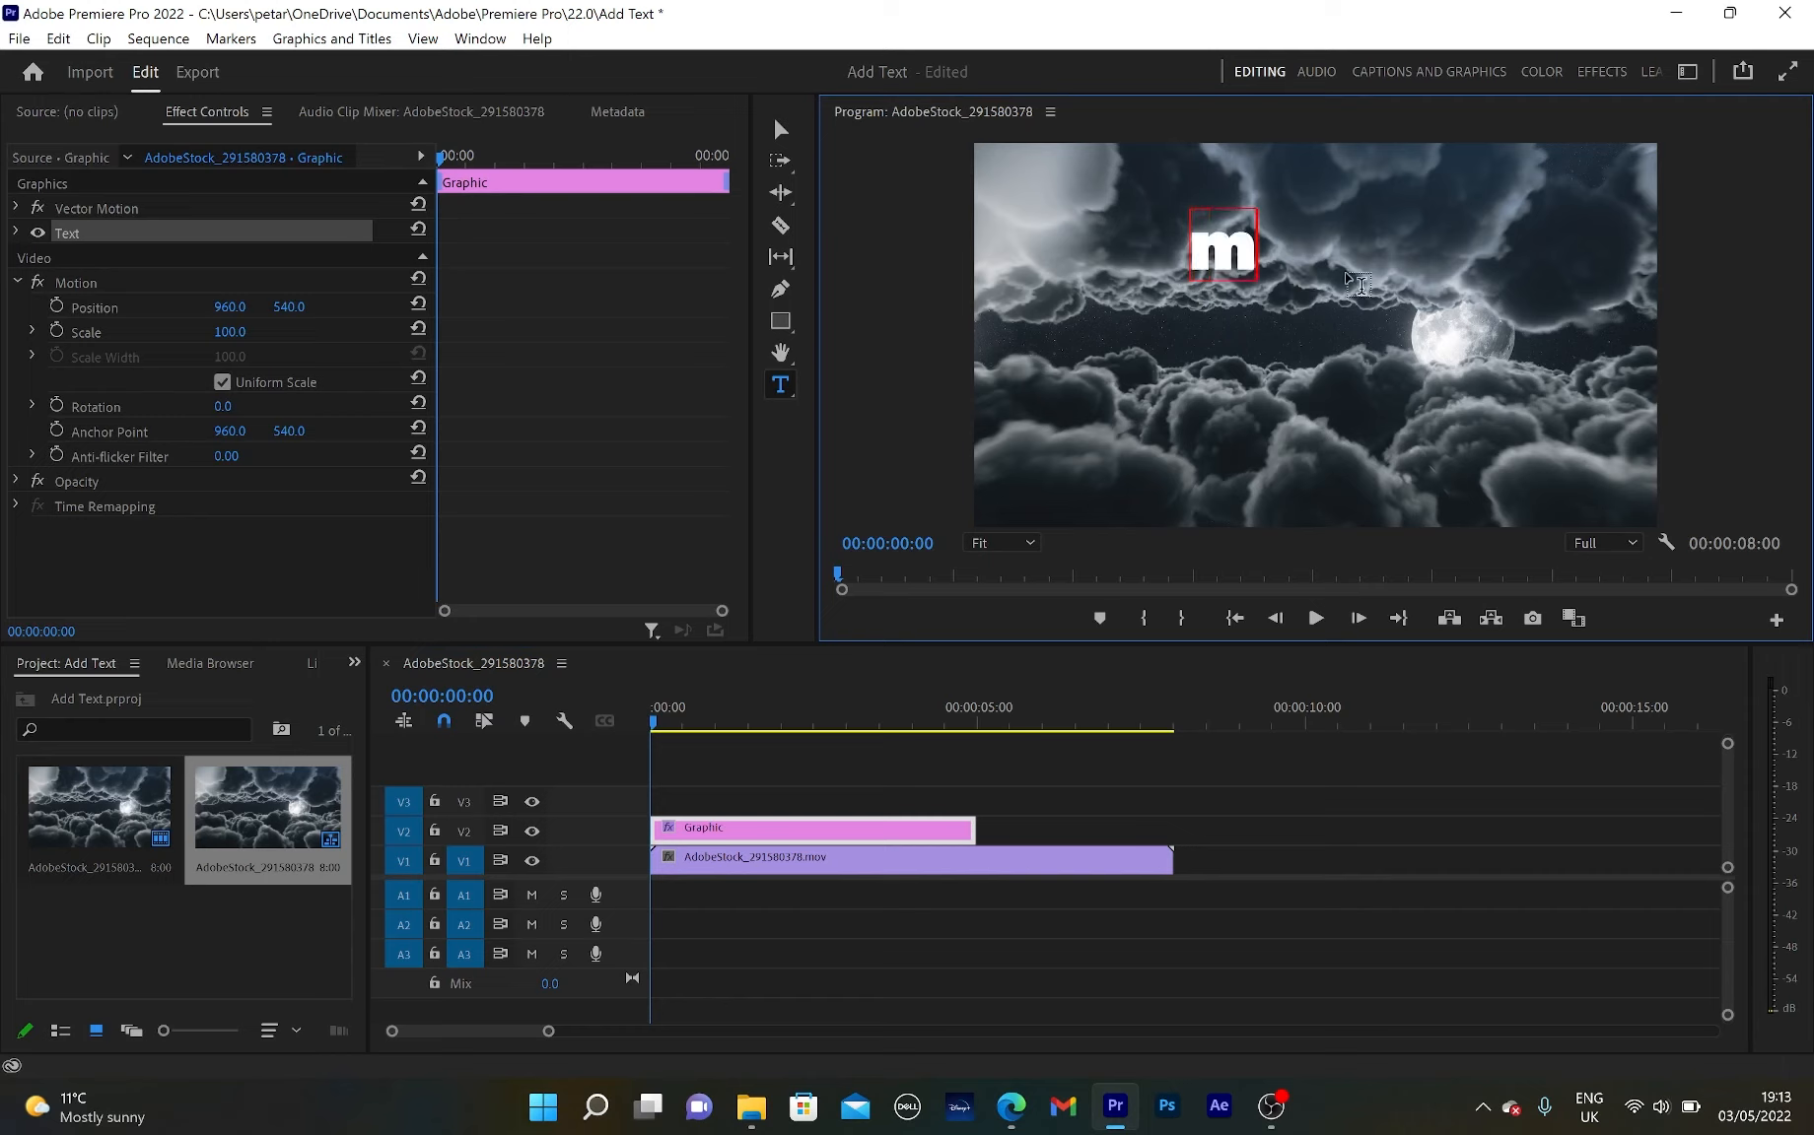
text(oon knight)
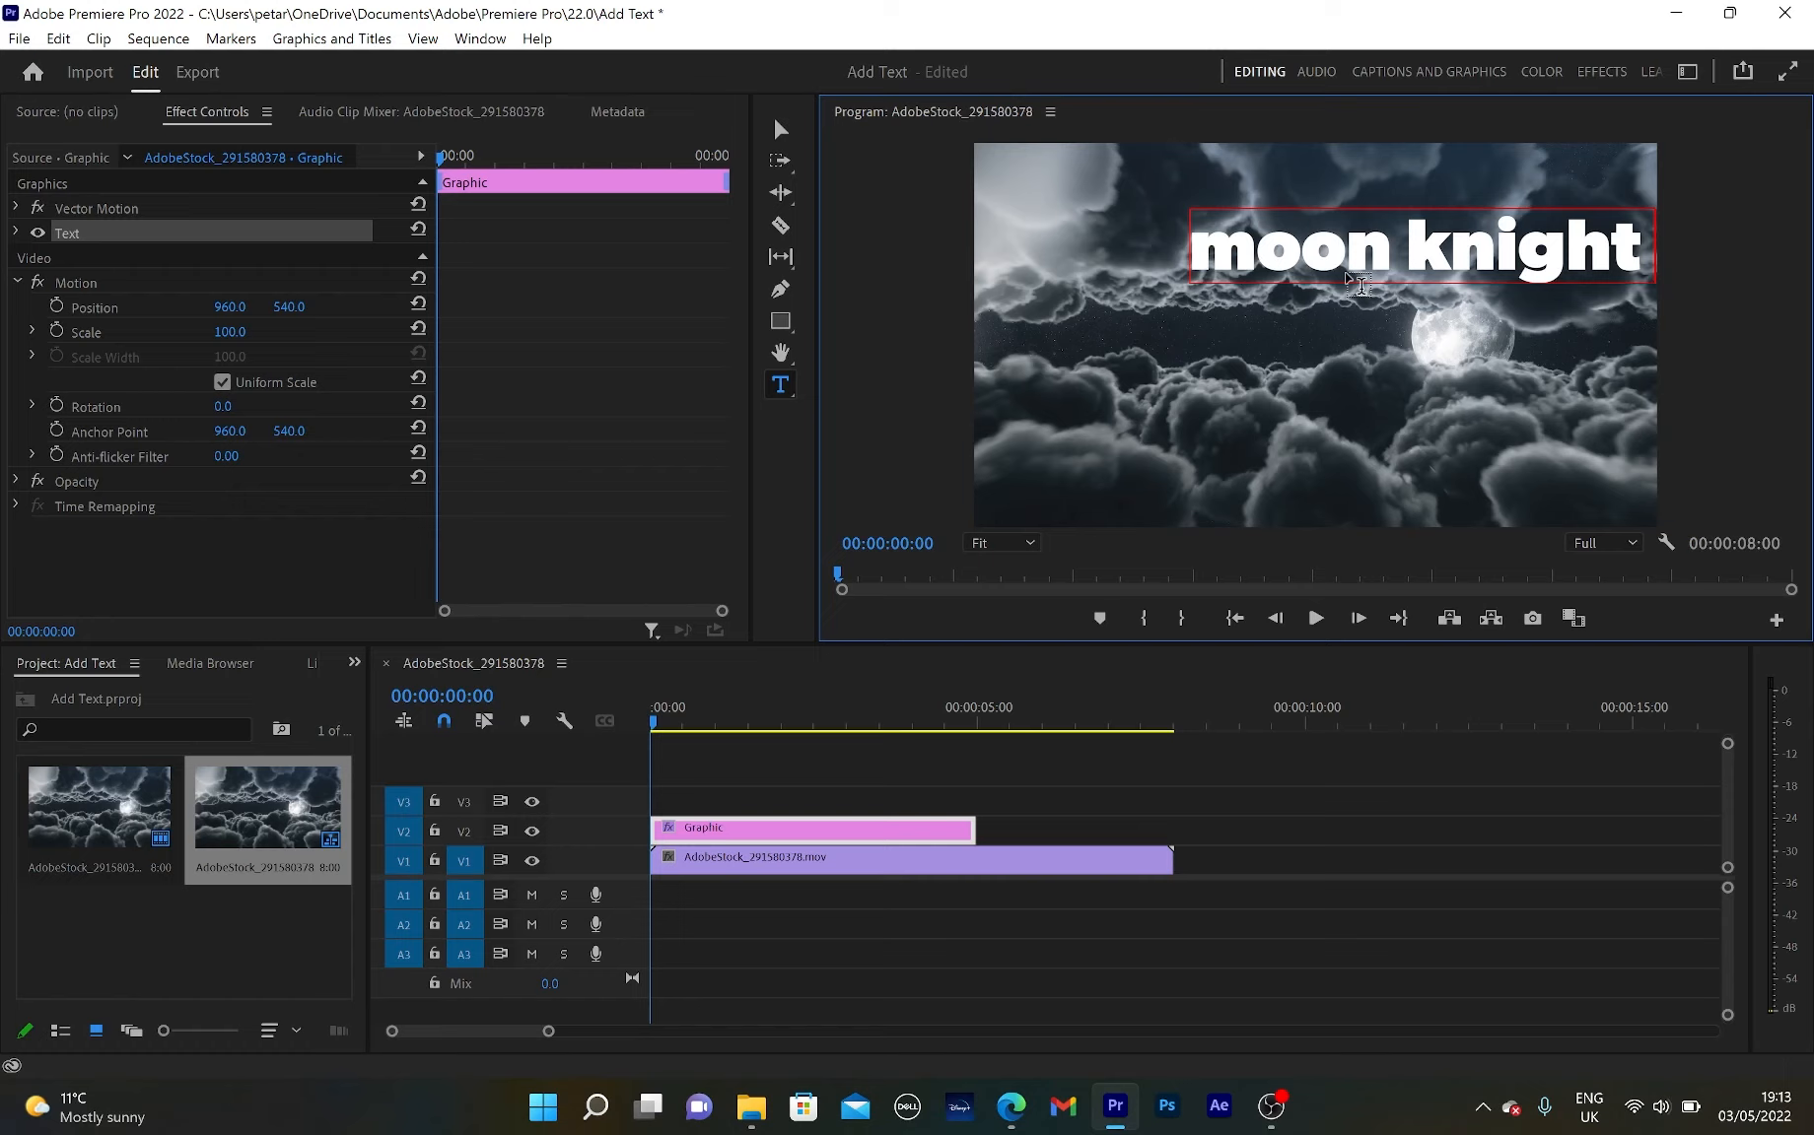
key(Escape)
Move the title to the middle of the frame, snapping it to the horizontal and vertical center guides
drag(1530, 268, 1426, 351)
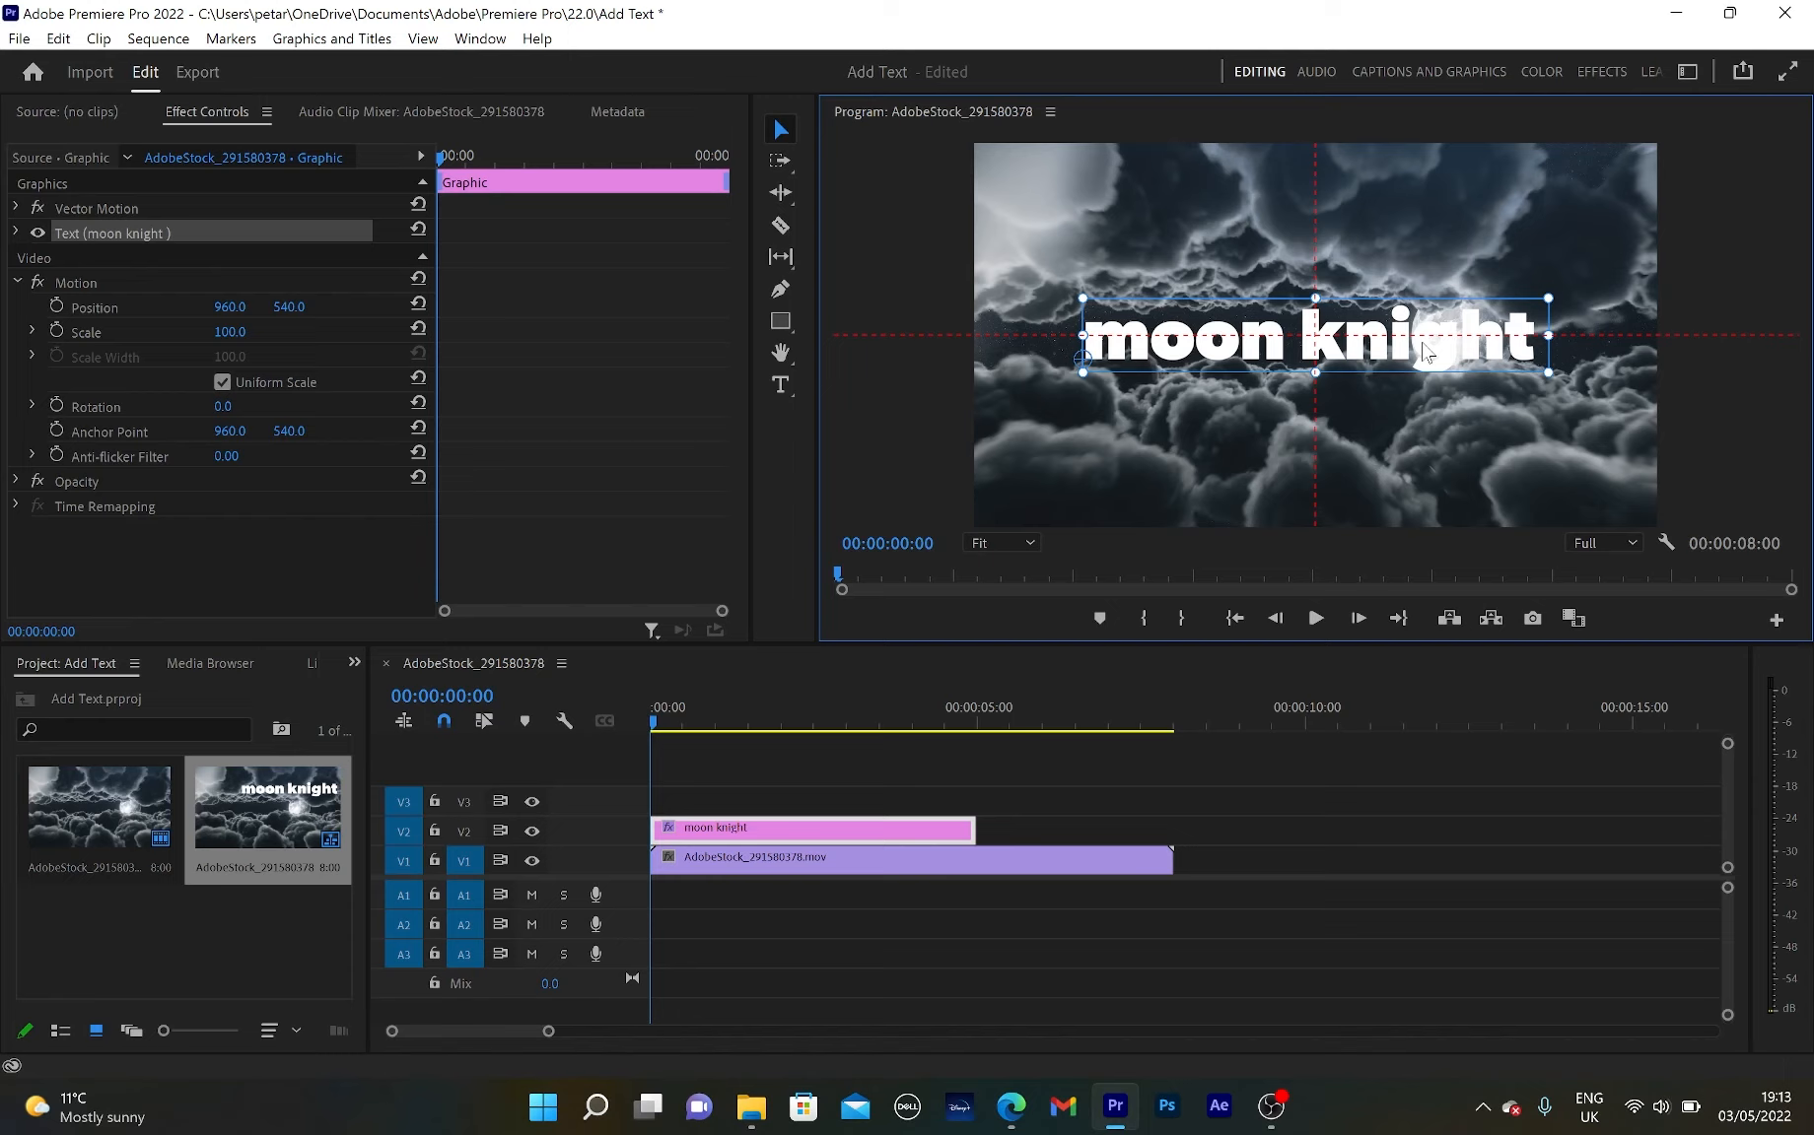
drag(1426, 353, 1427, 353)
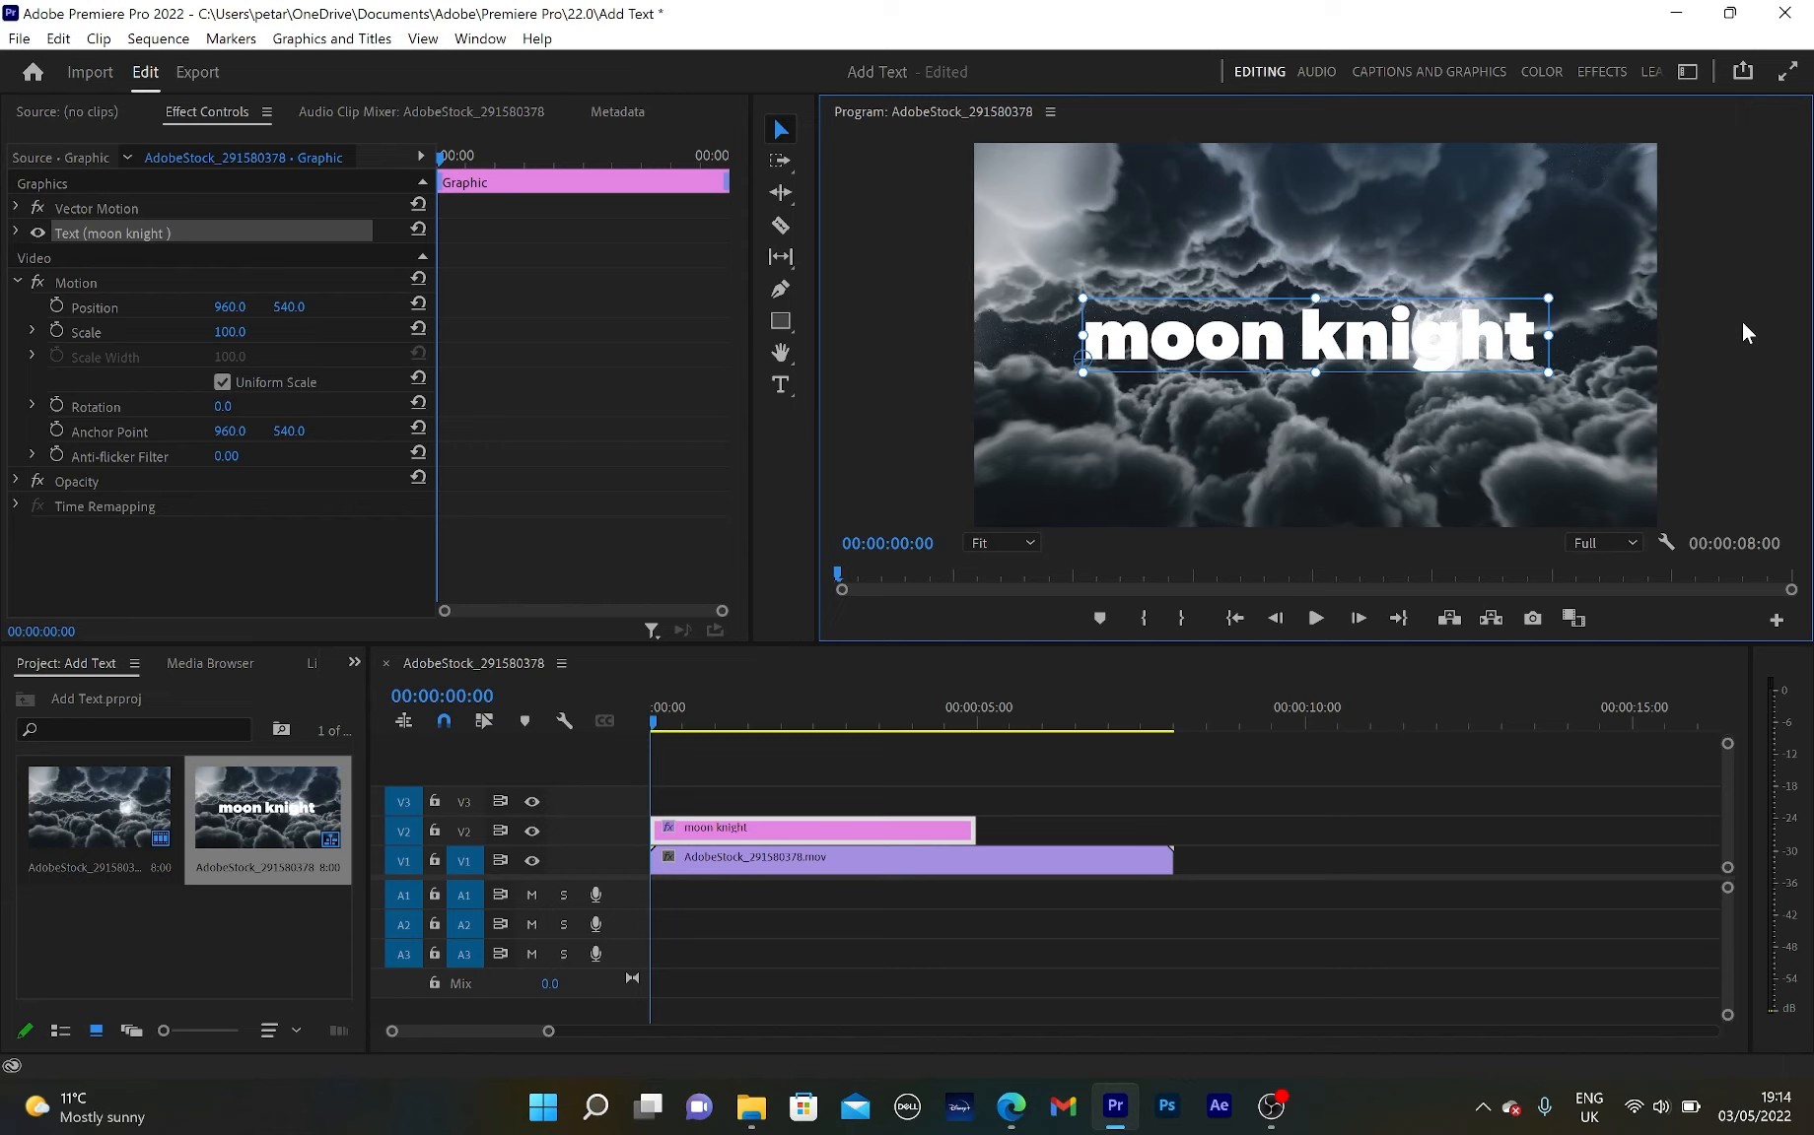
click(1663, 541)
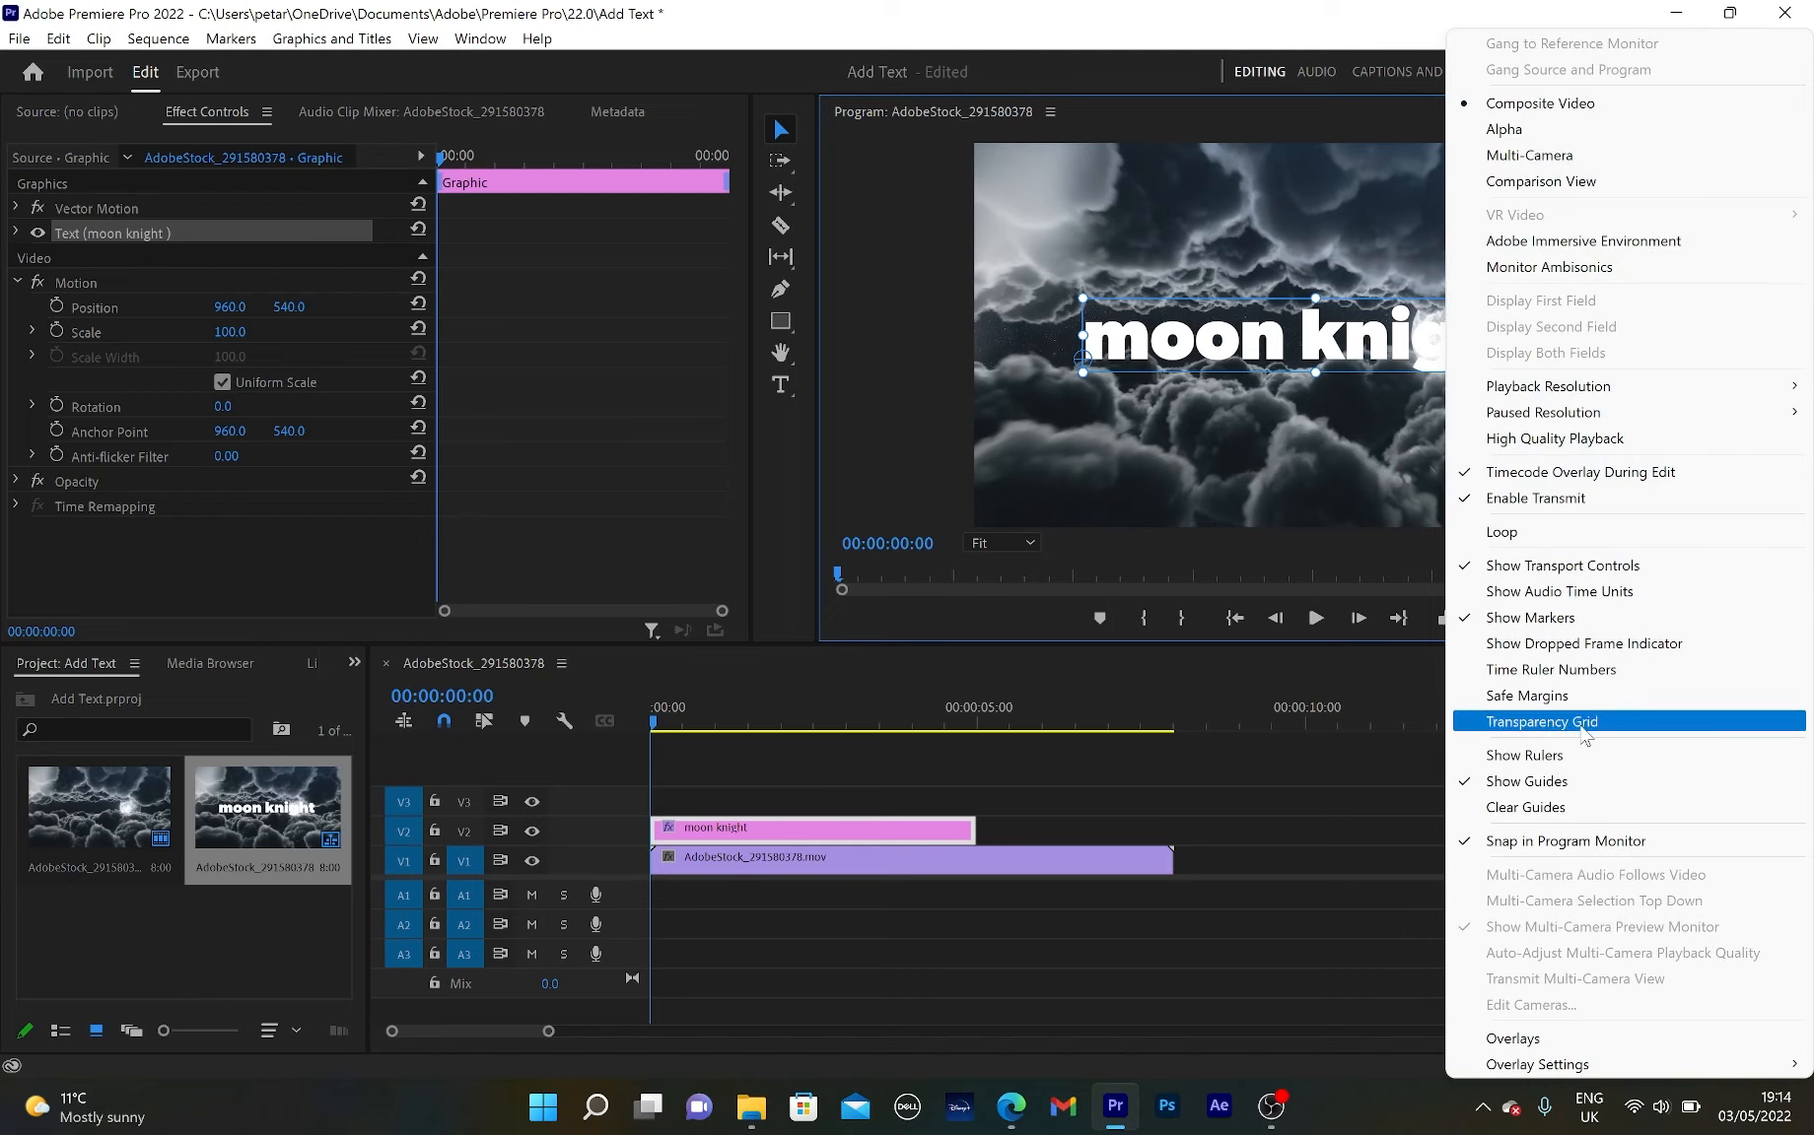
click(1583, 783)
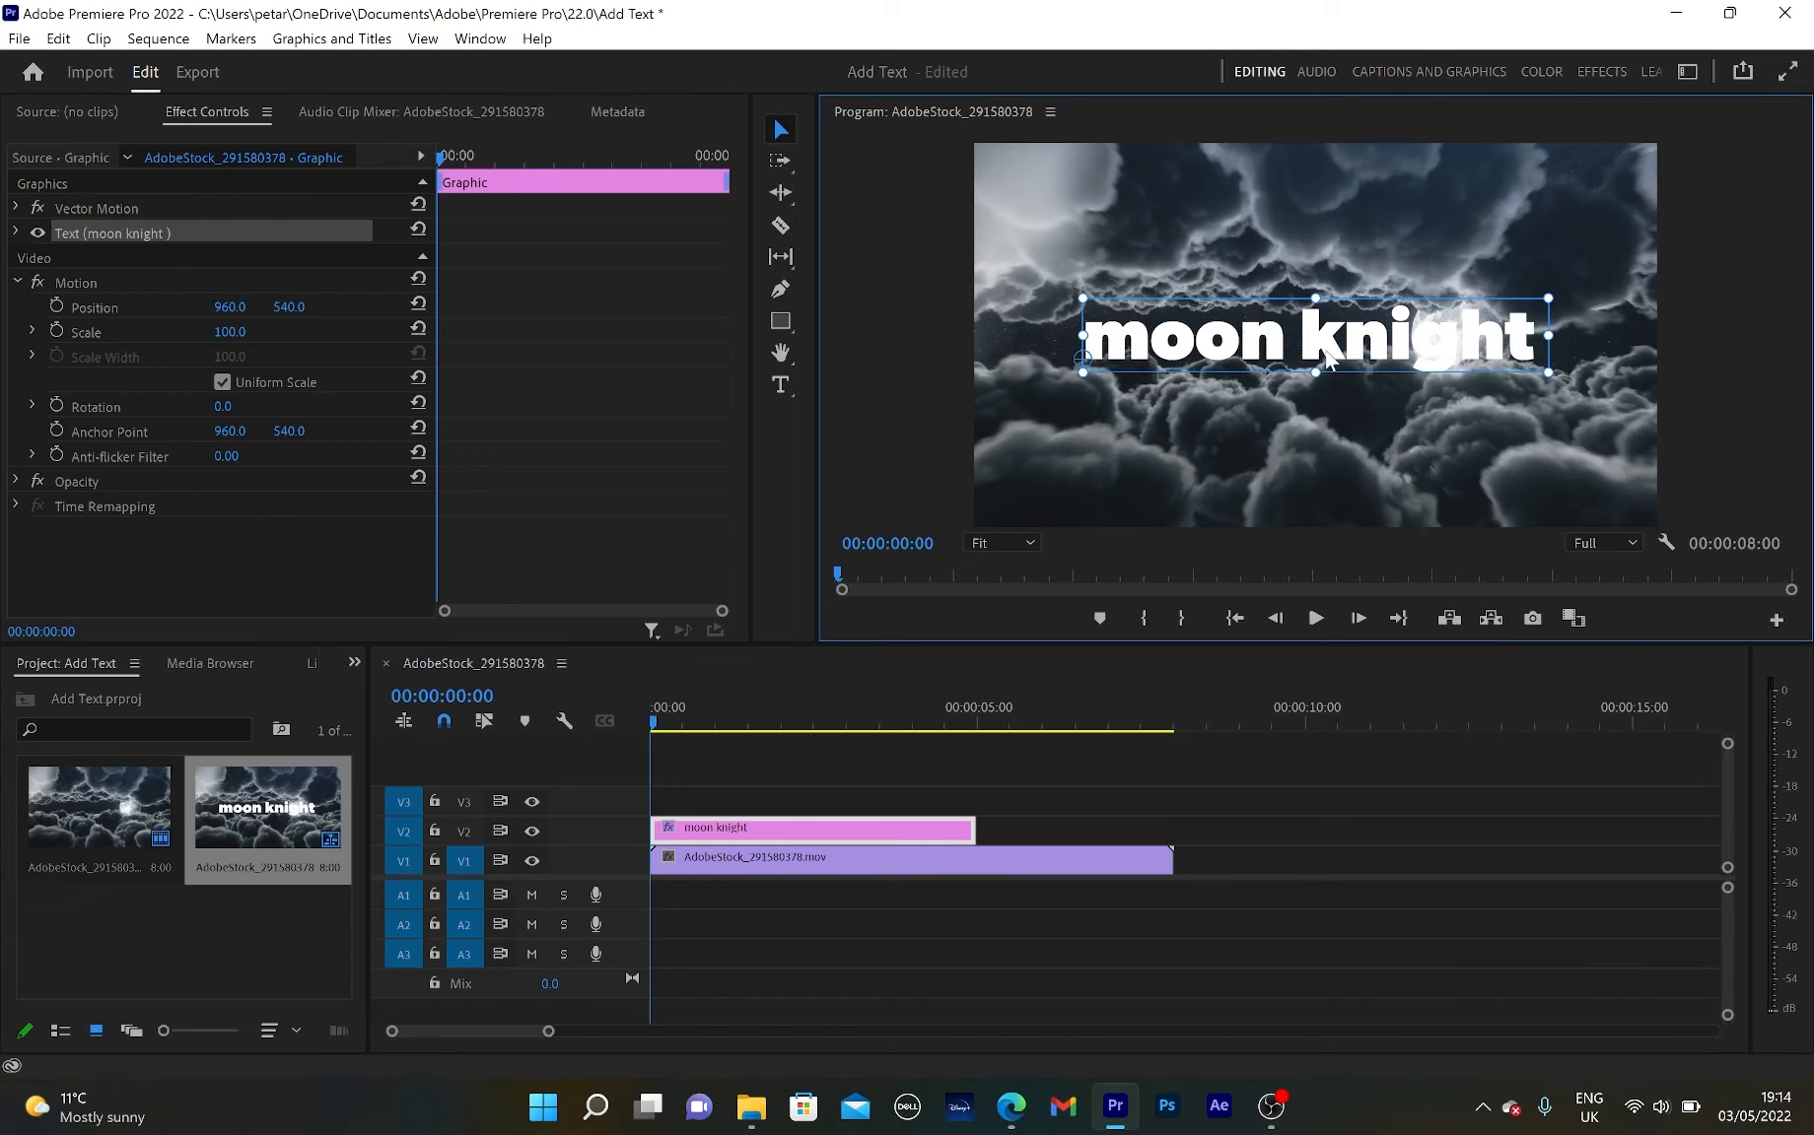
drag(1365, 285, 1317, 357)
Expand the title's text properties and set its font size to 293
click(19, 230)
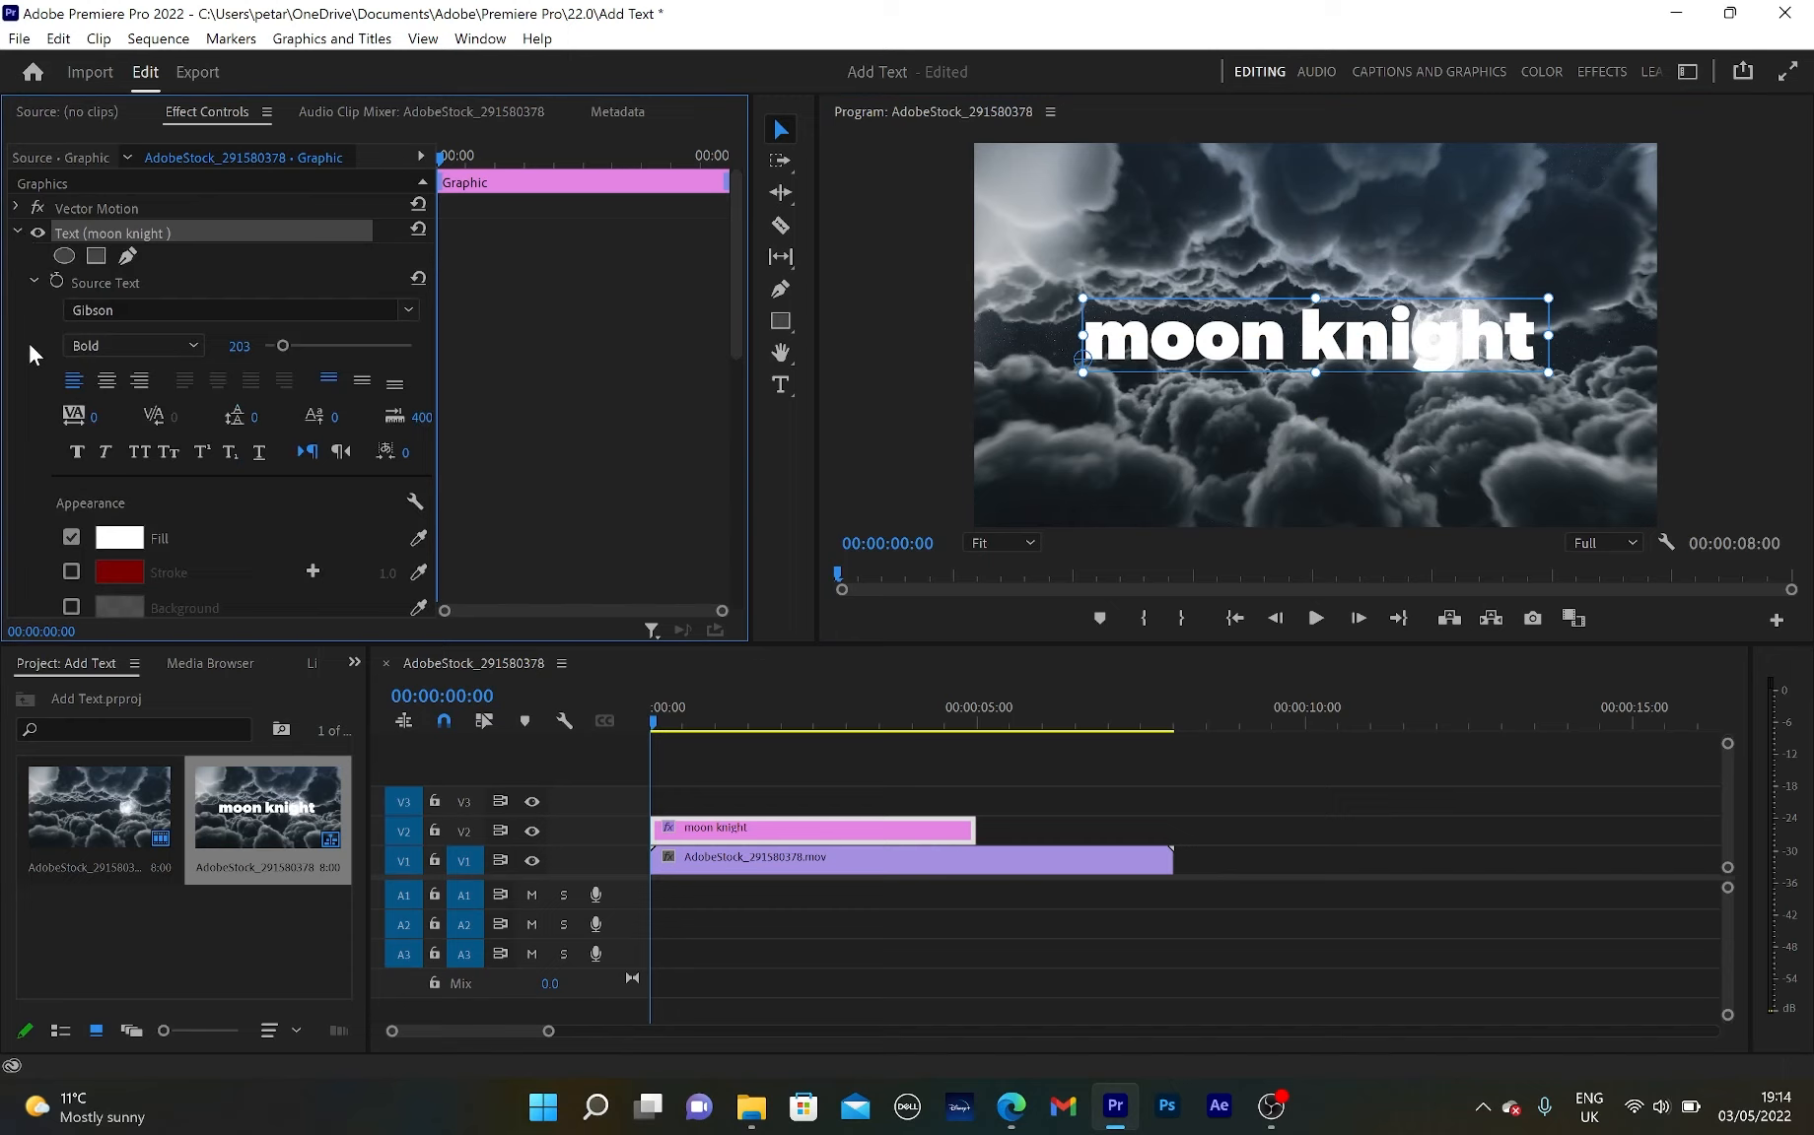
scroll(59, 306, down, 1)
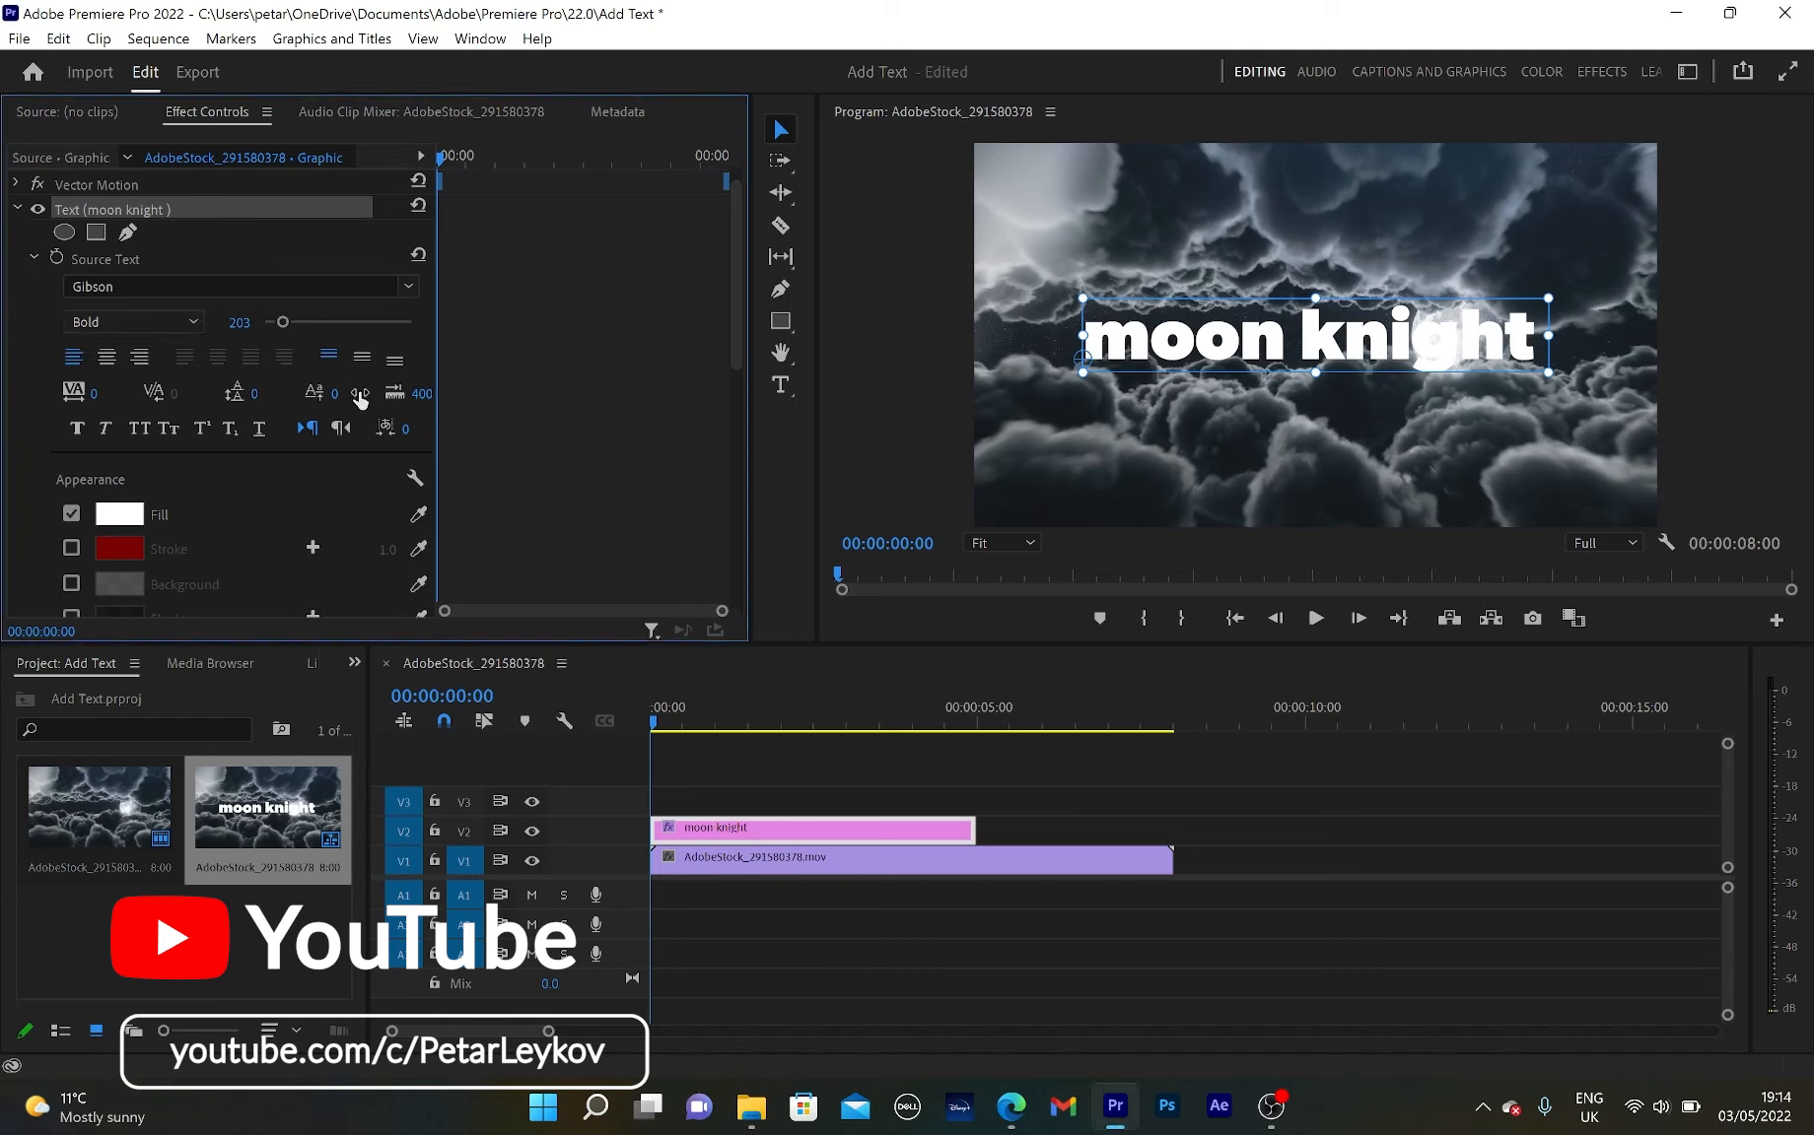
mouse_move(279, 321)
mouse_down()
mouse_move(311, 325)
mouse_move(288, 321)
mouse_up()
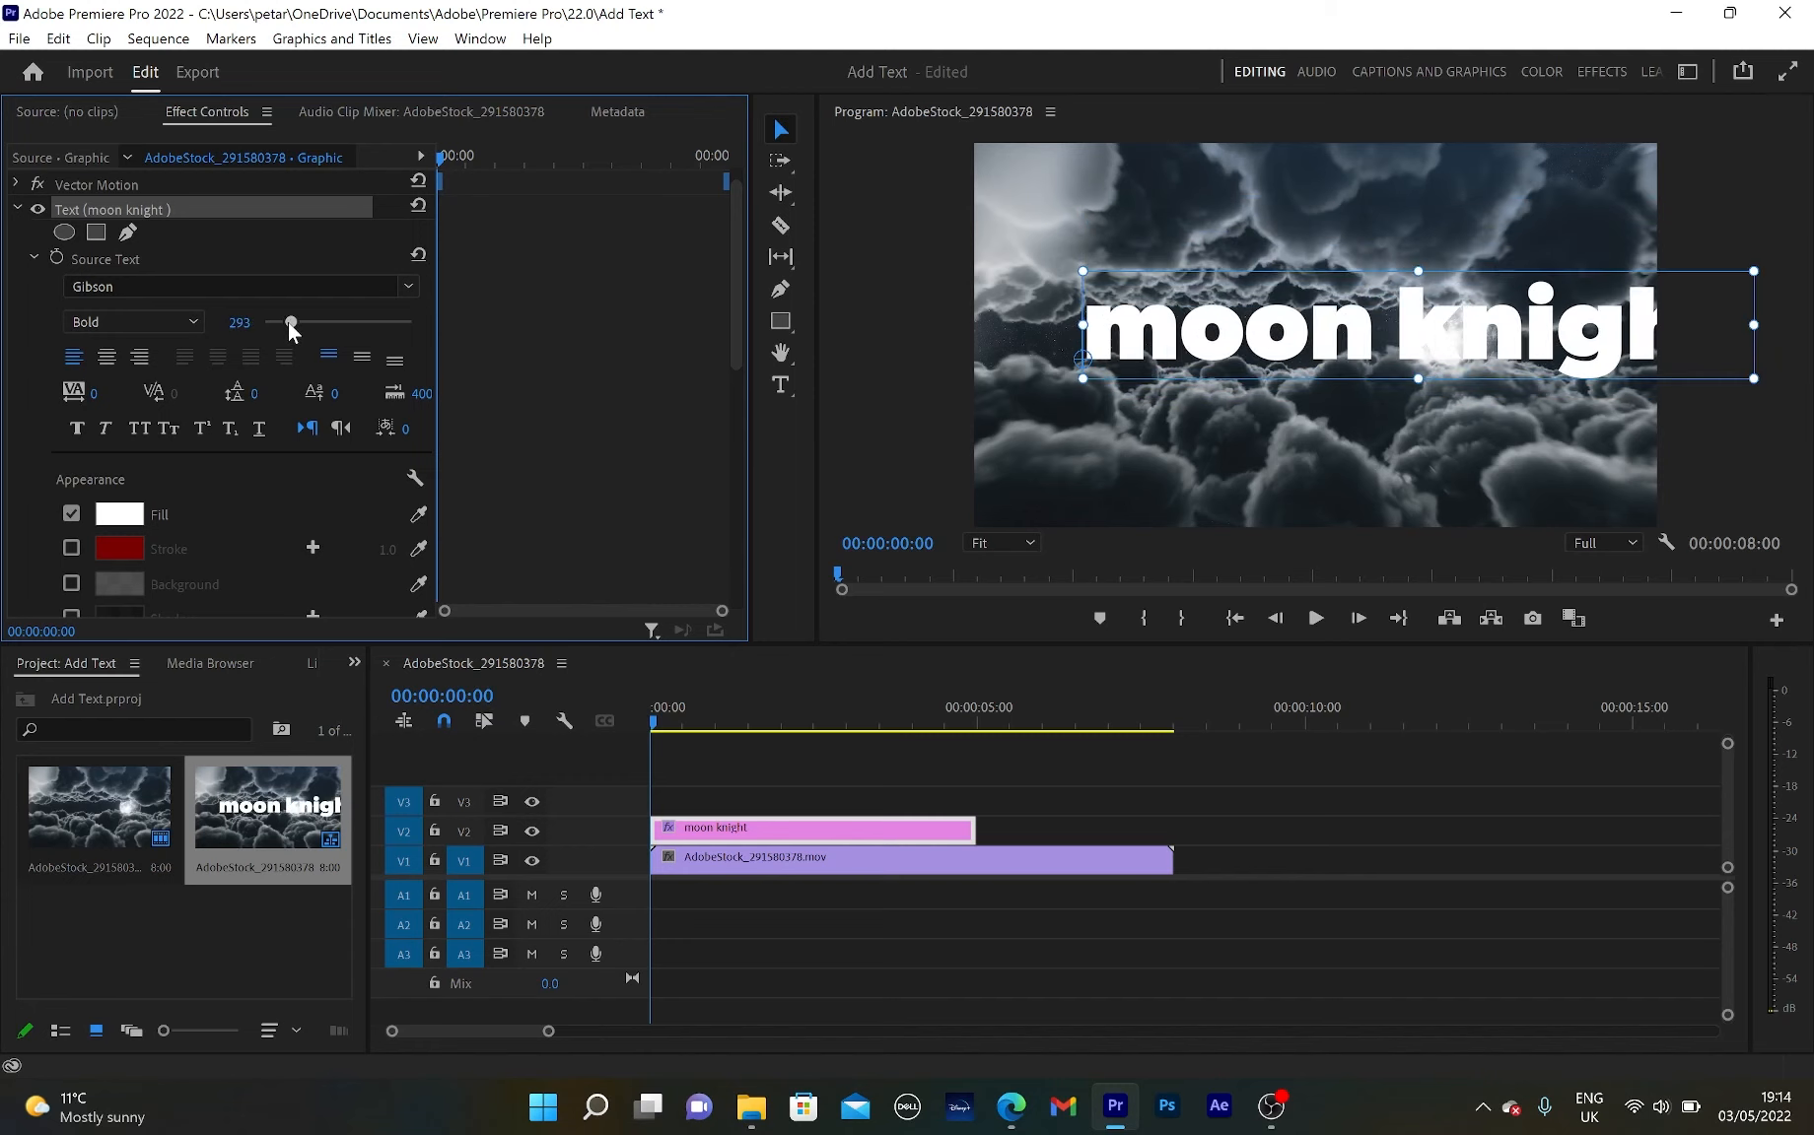
Center-align the title text with tracking of -8 and move it back to the middle of the frame
click(112, 359)
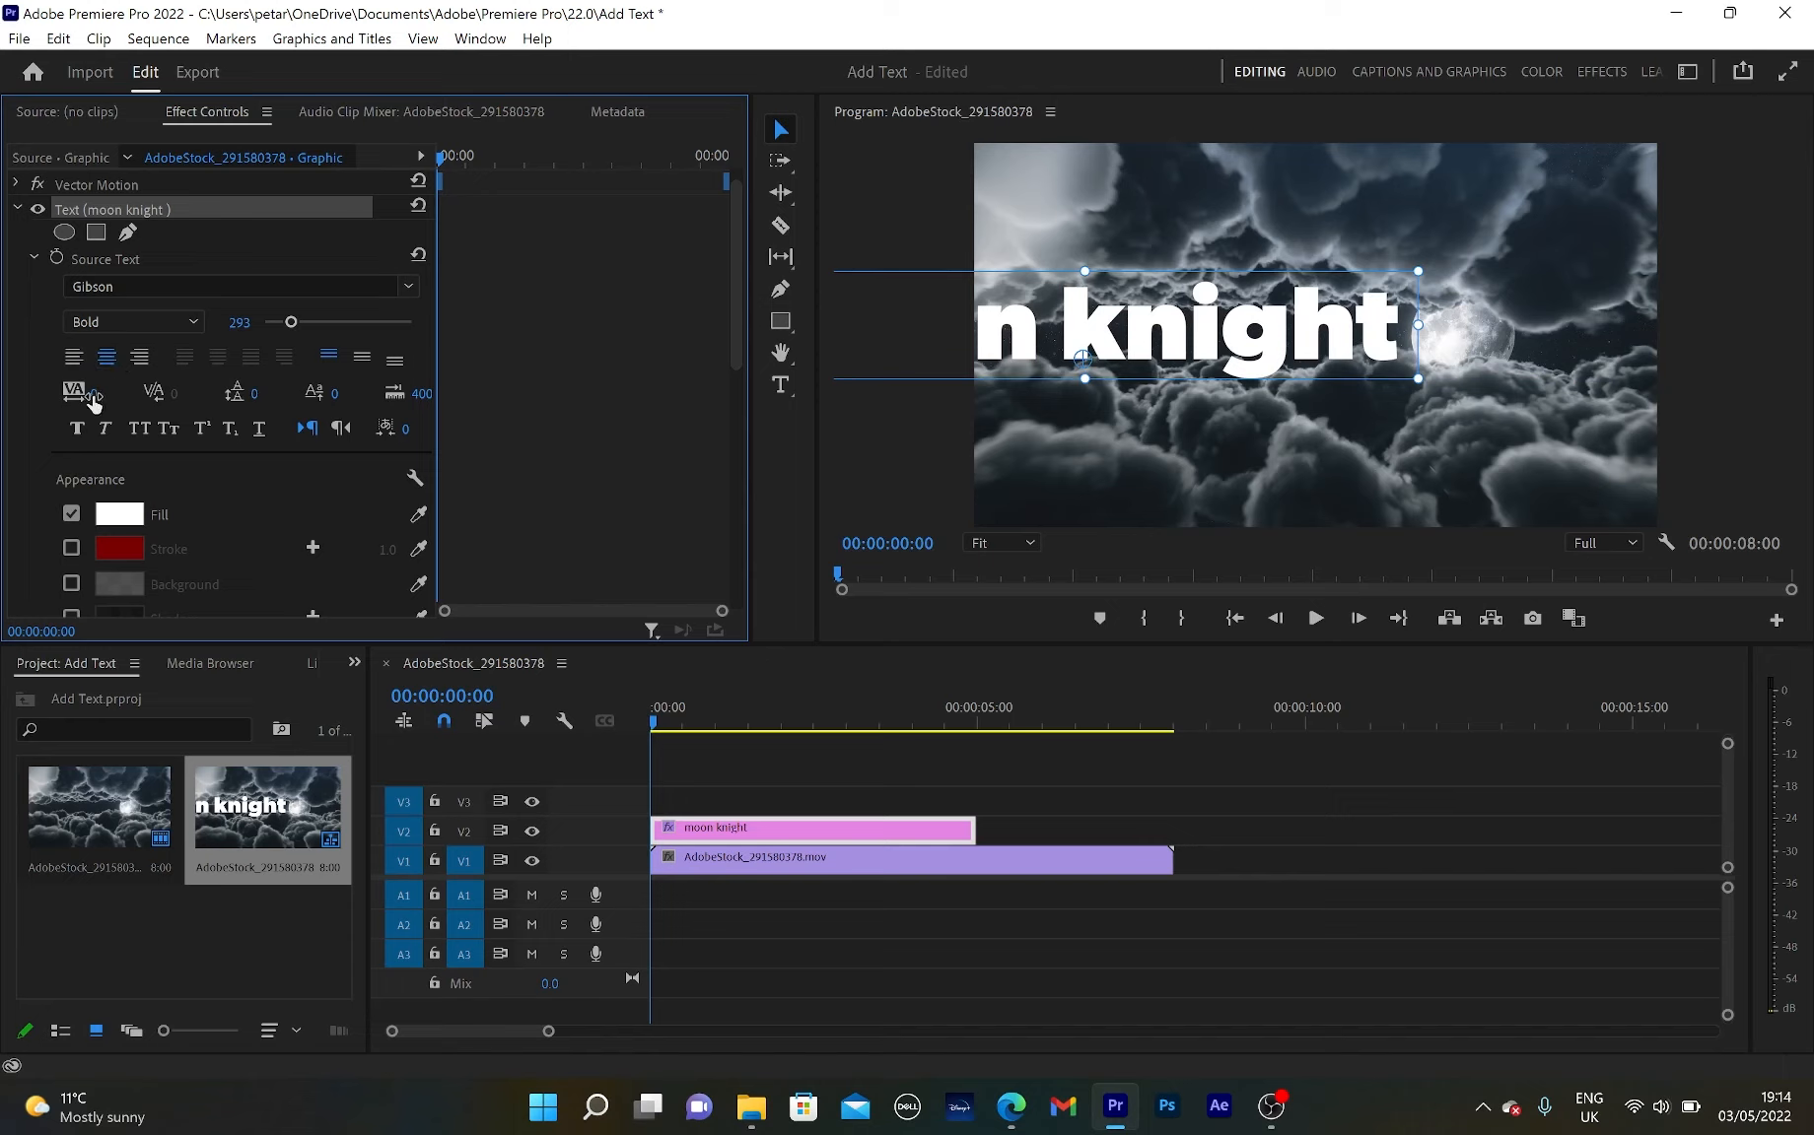
mouse_move(94, 394)
mouse_down()
mouse_move(138, 394)
mouse_move(99, 393)
mouse_up()
drag(1120, 317, 1350, 321)
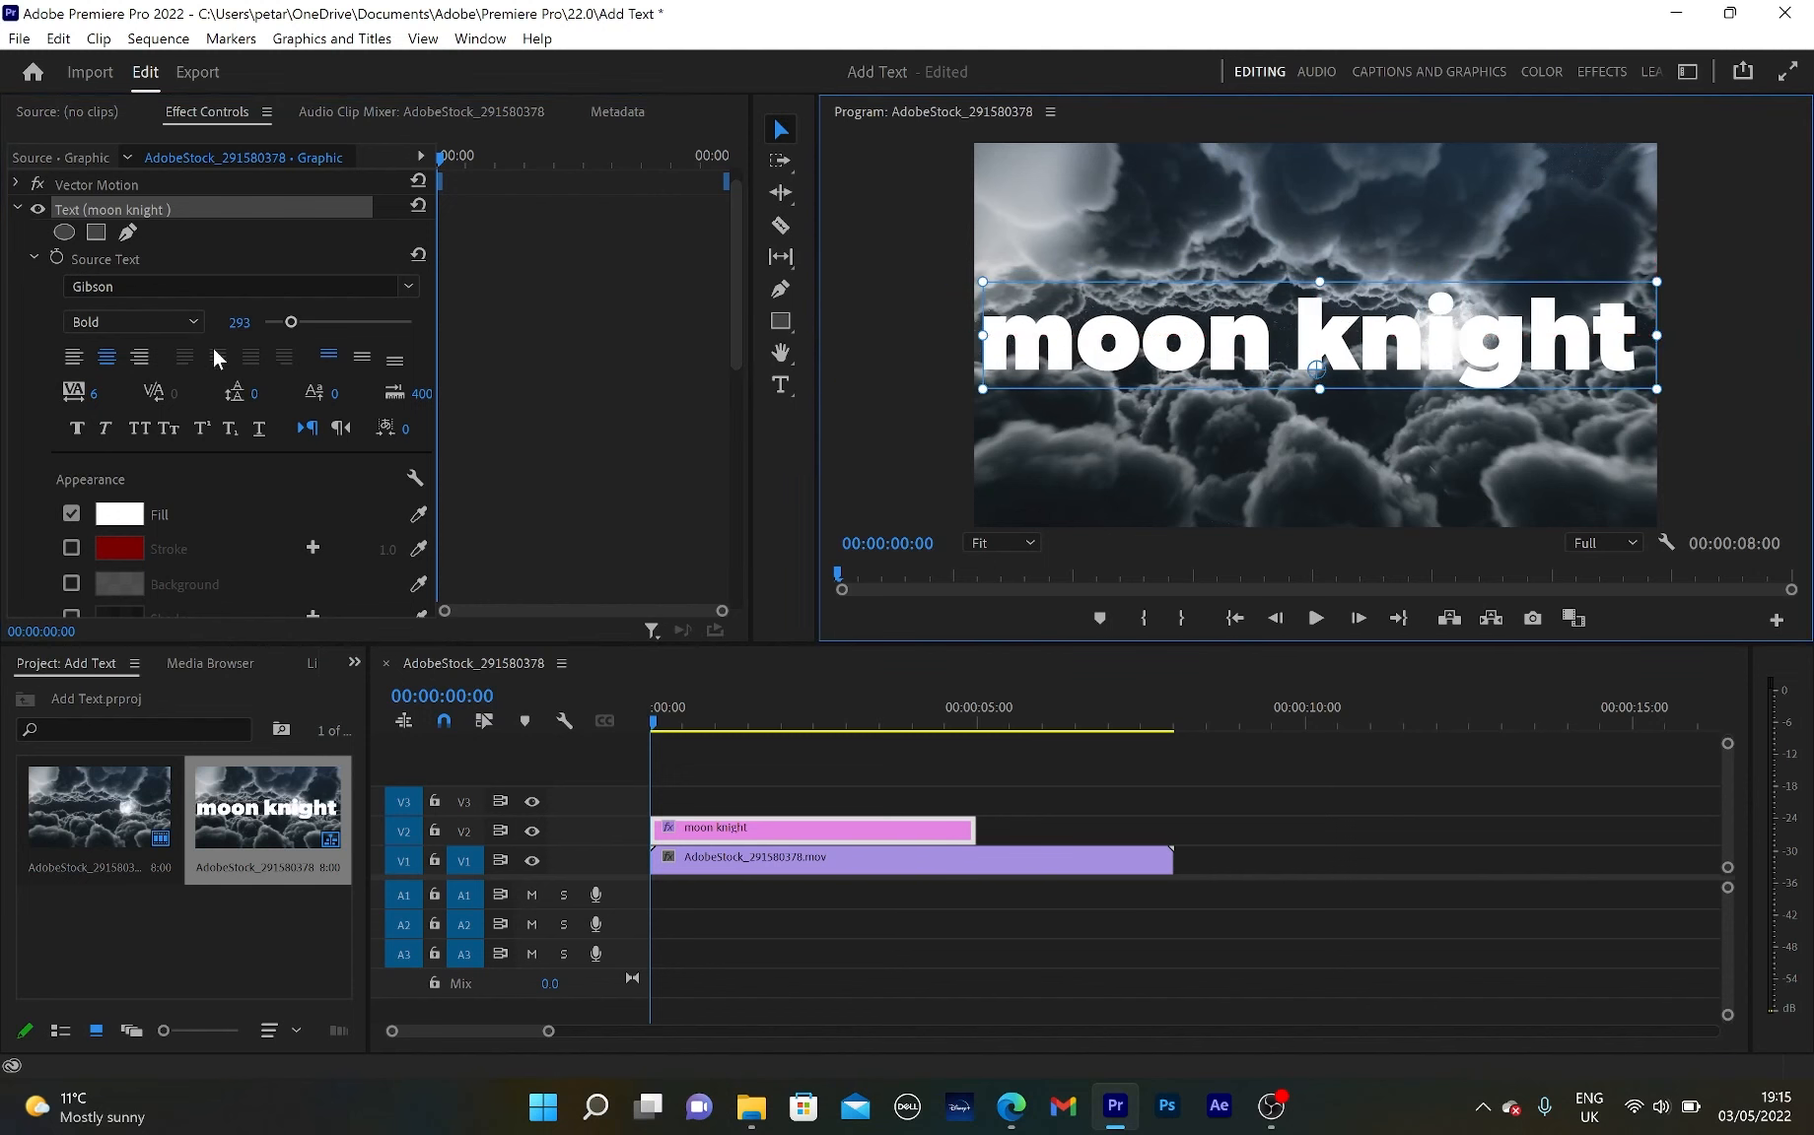
drag(96, 394, 82, 393)
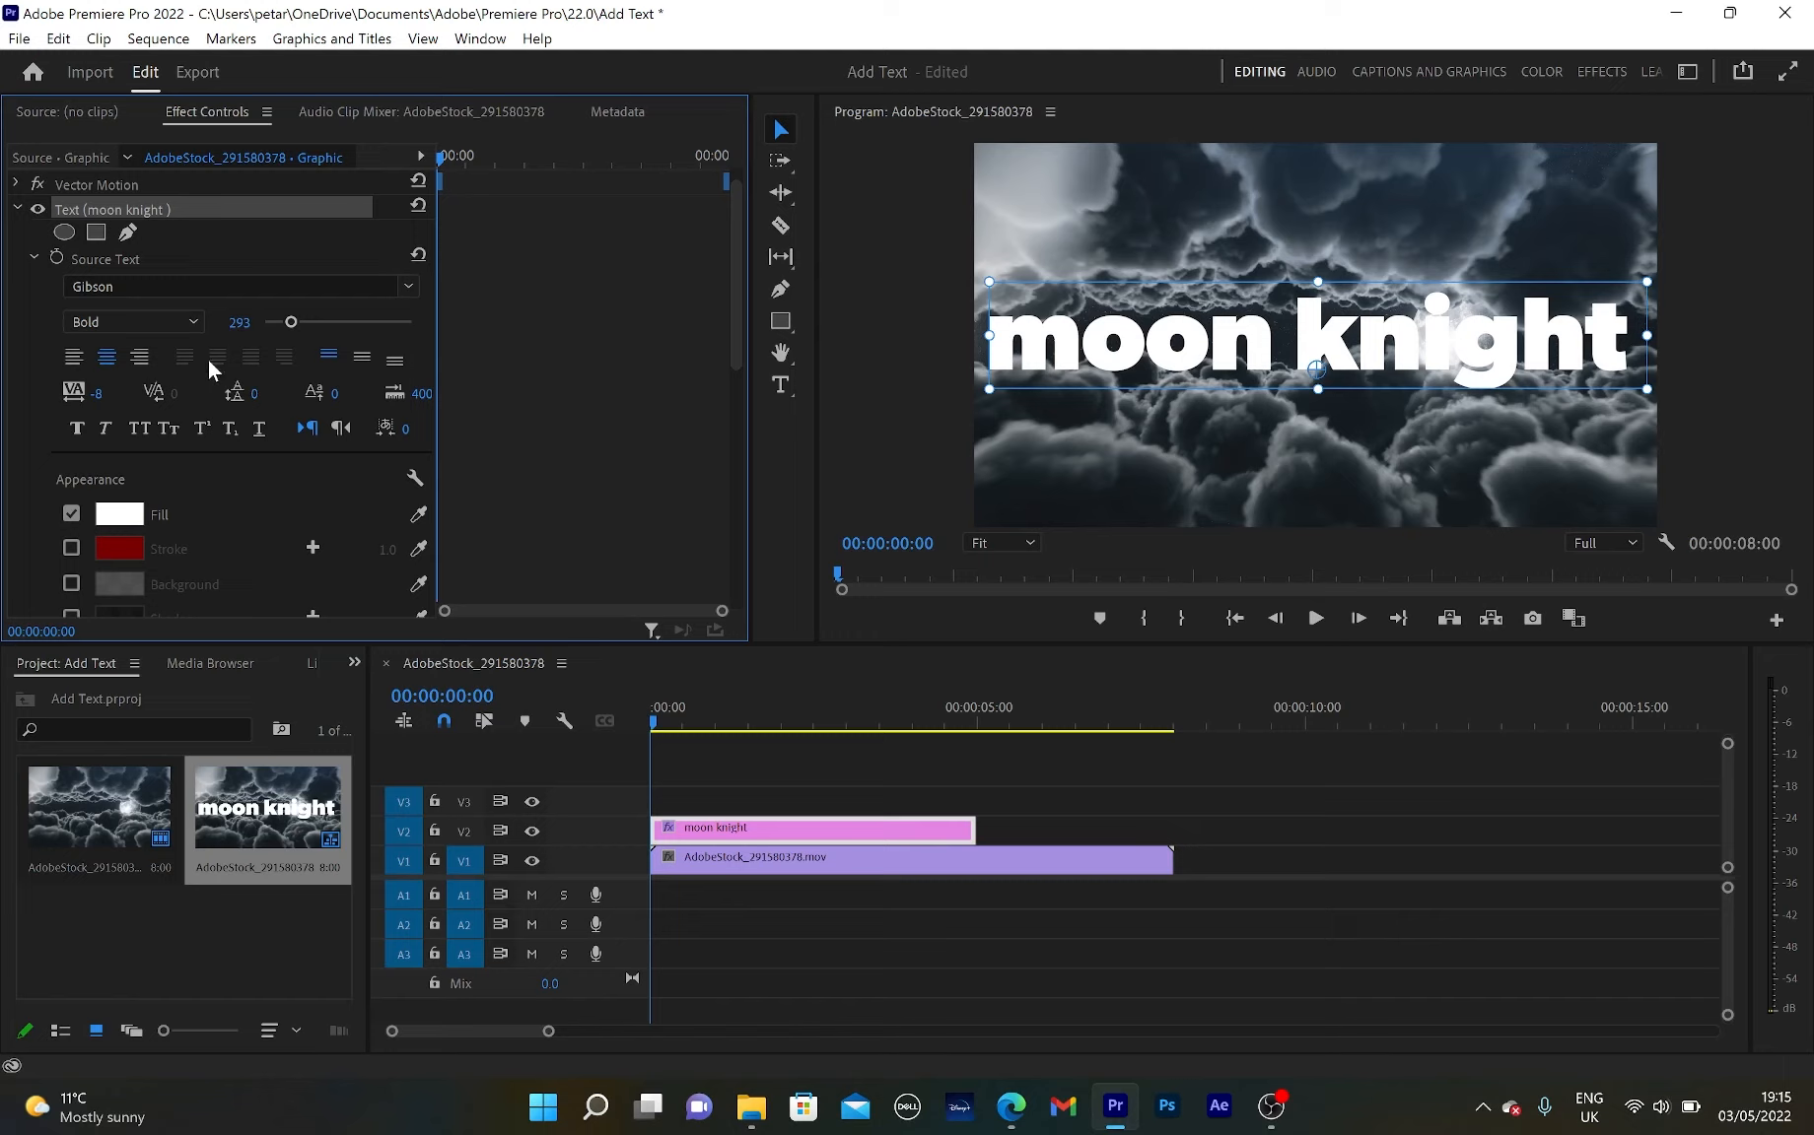
Try the faux bold and faux italic styles on the title text
click(78, 433)
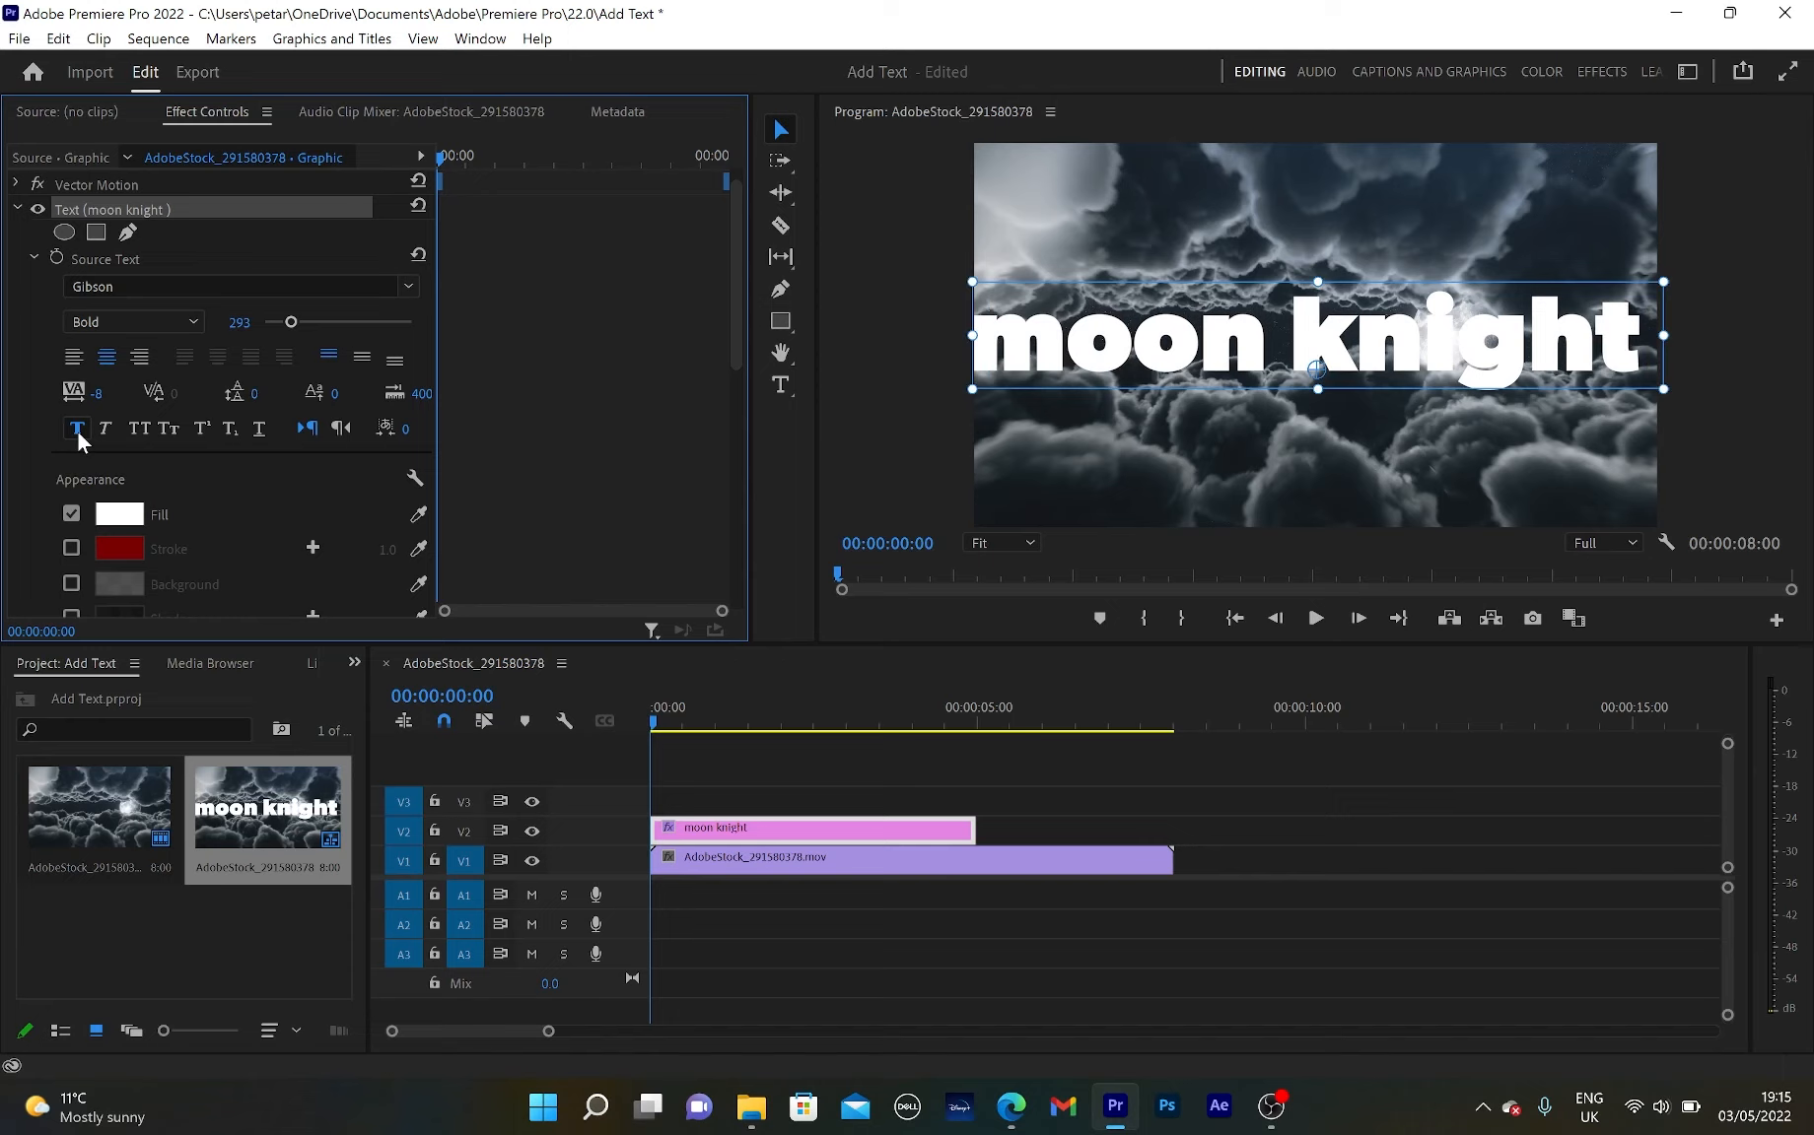
click(78, 432)
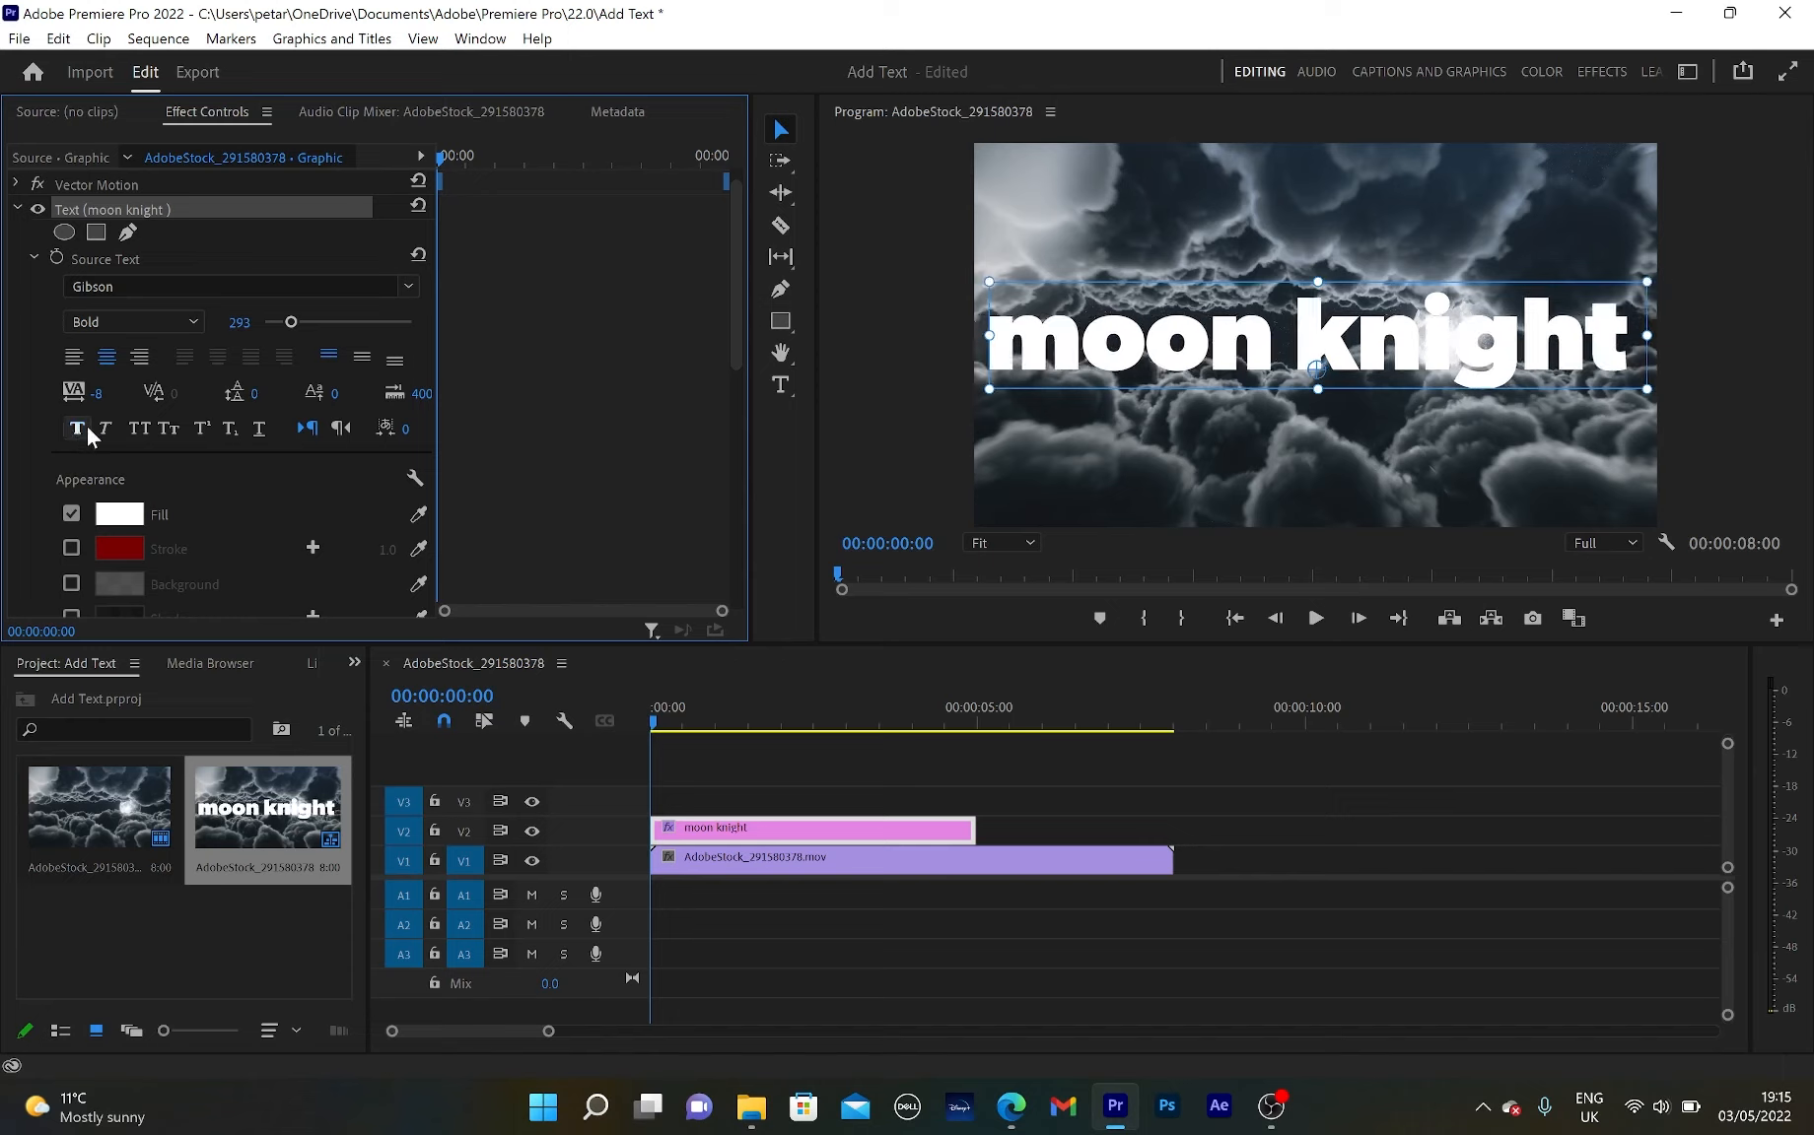
click(104, 430)
click(103, 430)
Set the title to all caps and reduce its font size to 255 so it fits within the frame
click(140, 430)
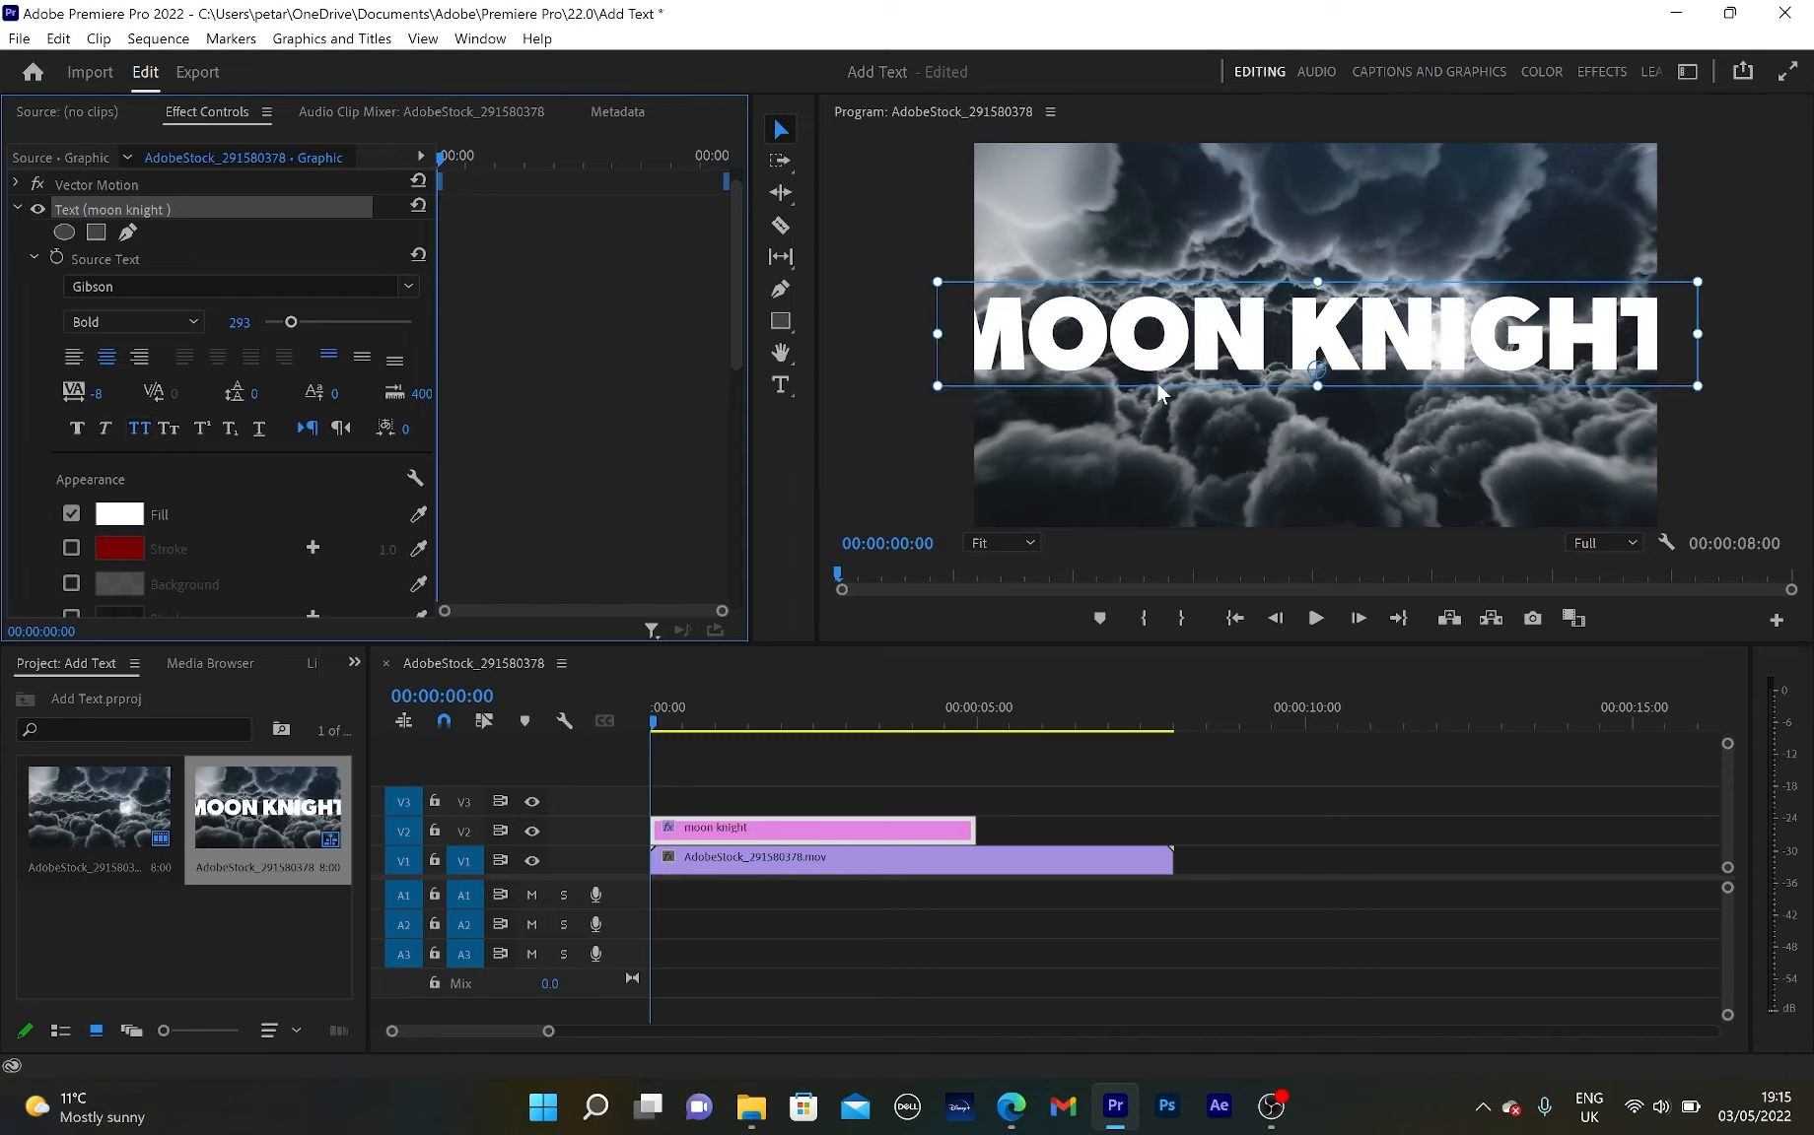
drag(294, 320, 284, 326)
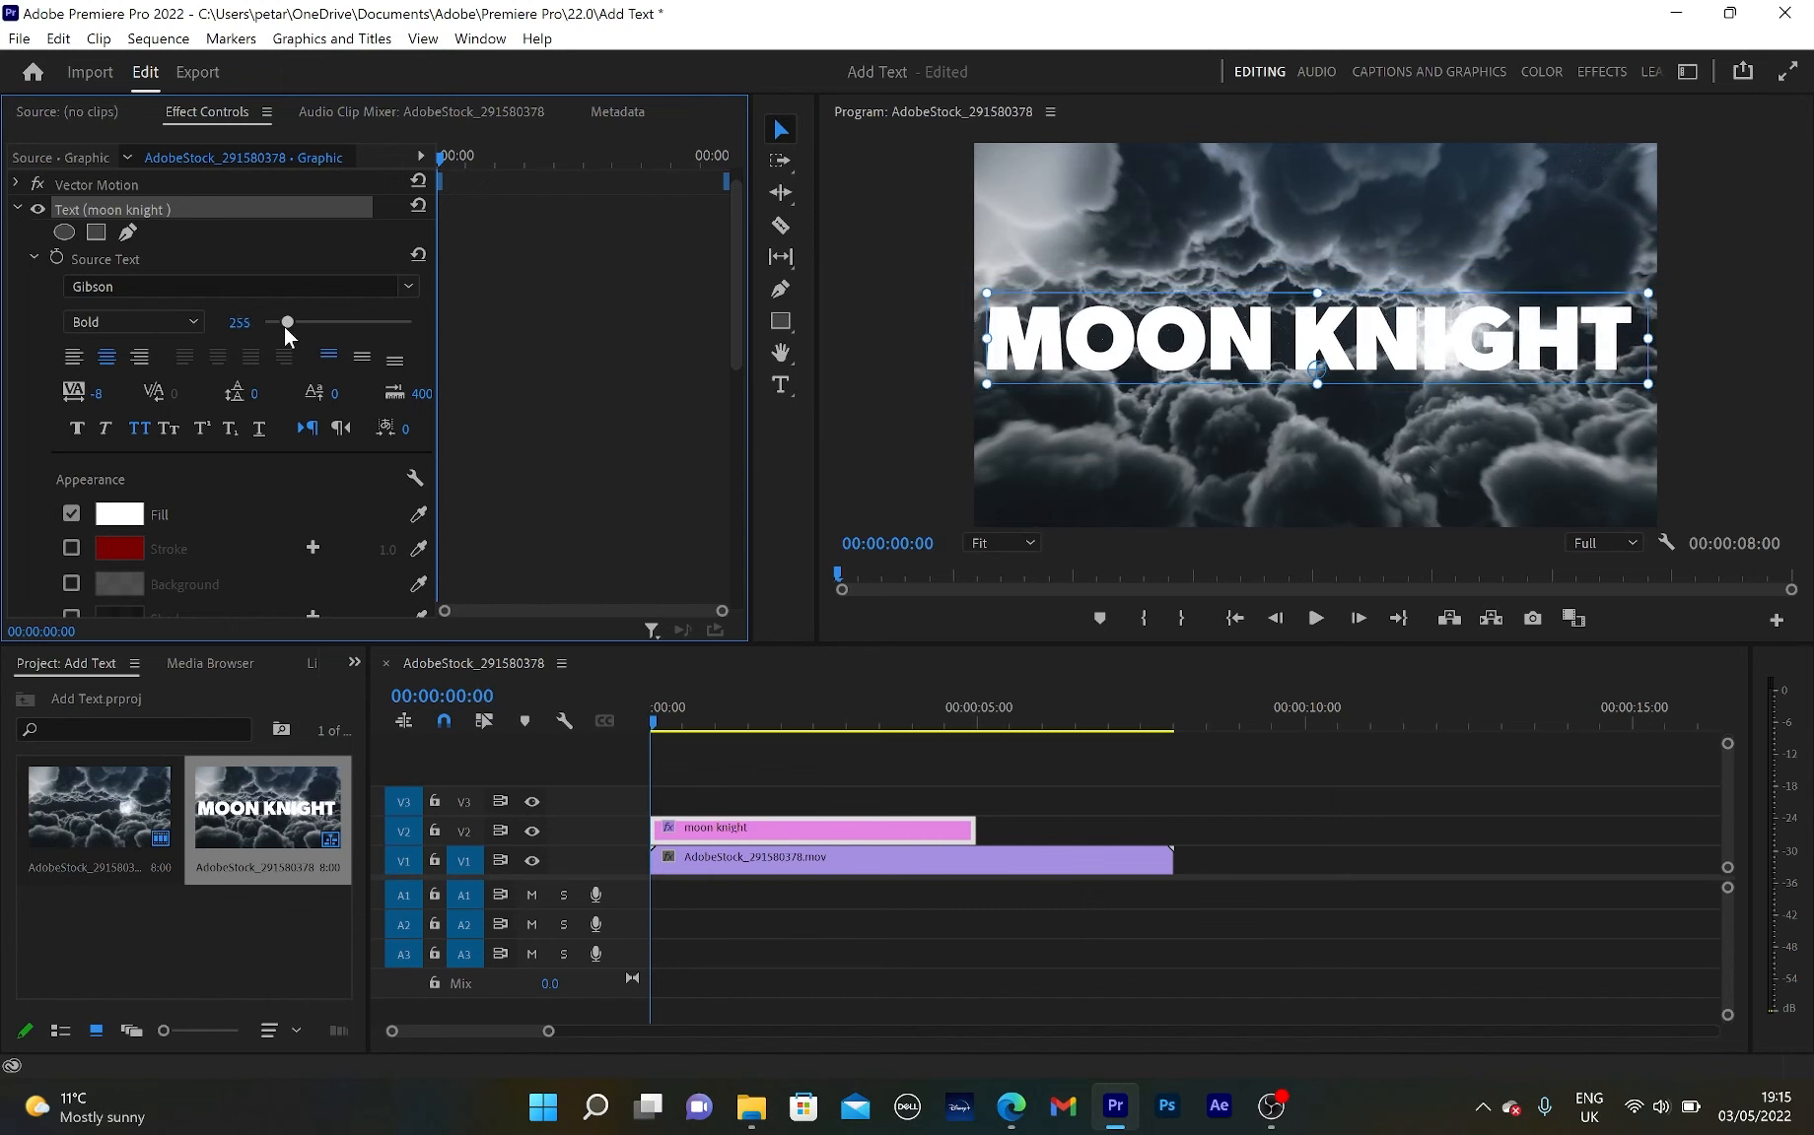
Add the dark red stroke to the title and set the stroke width to 21
scroll(350, 478, down, 1)
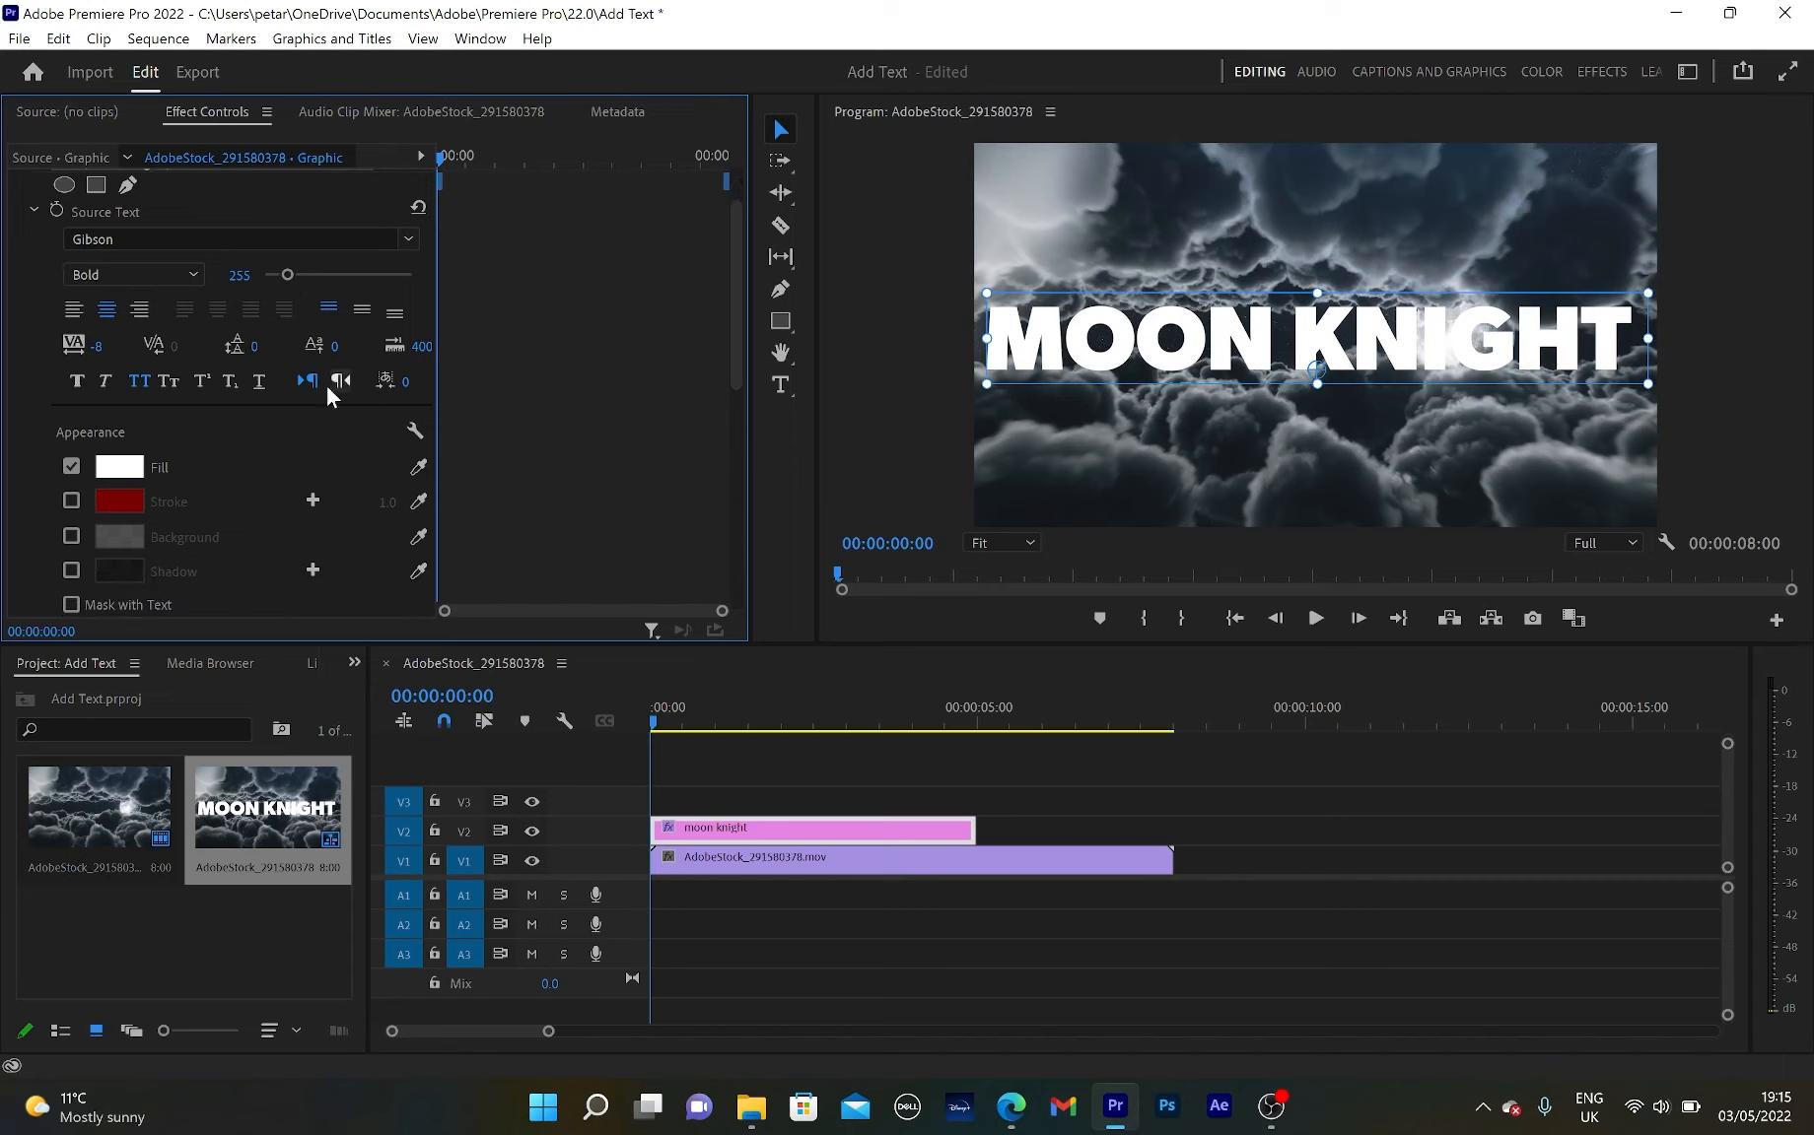
scroll(250, 422, down, 1)
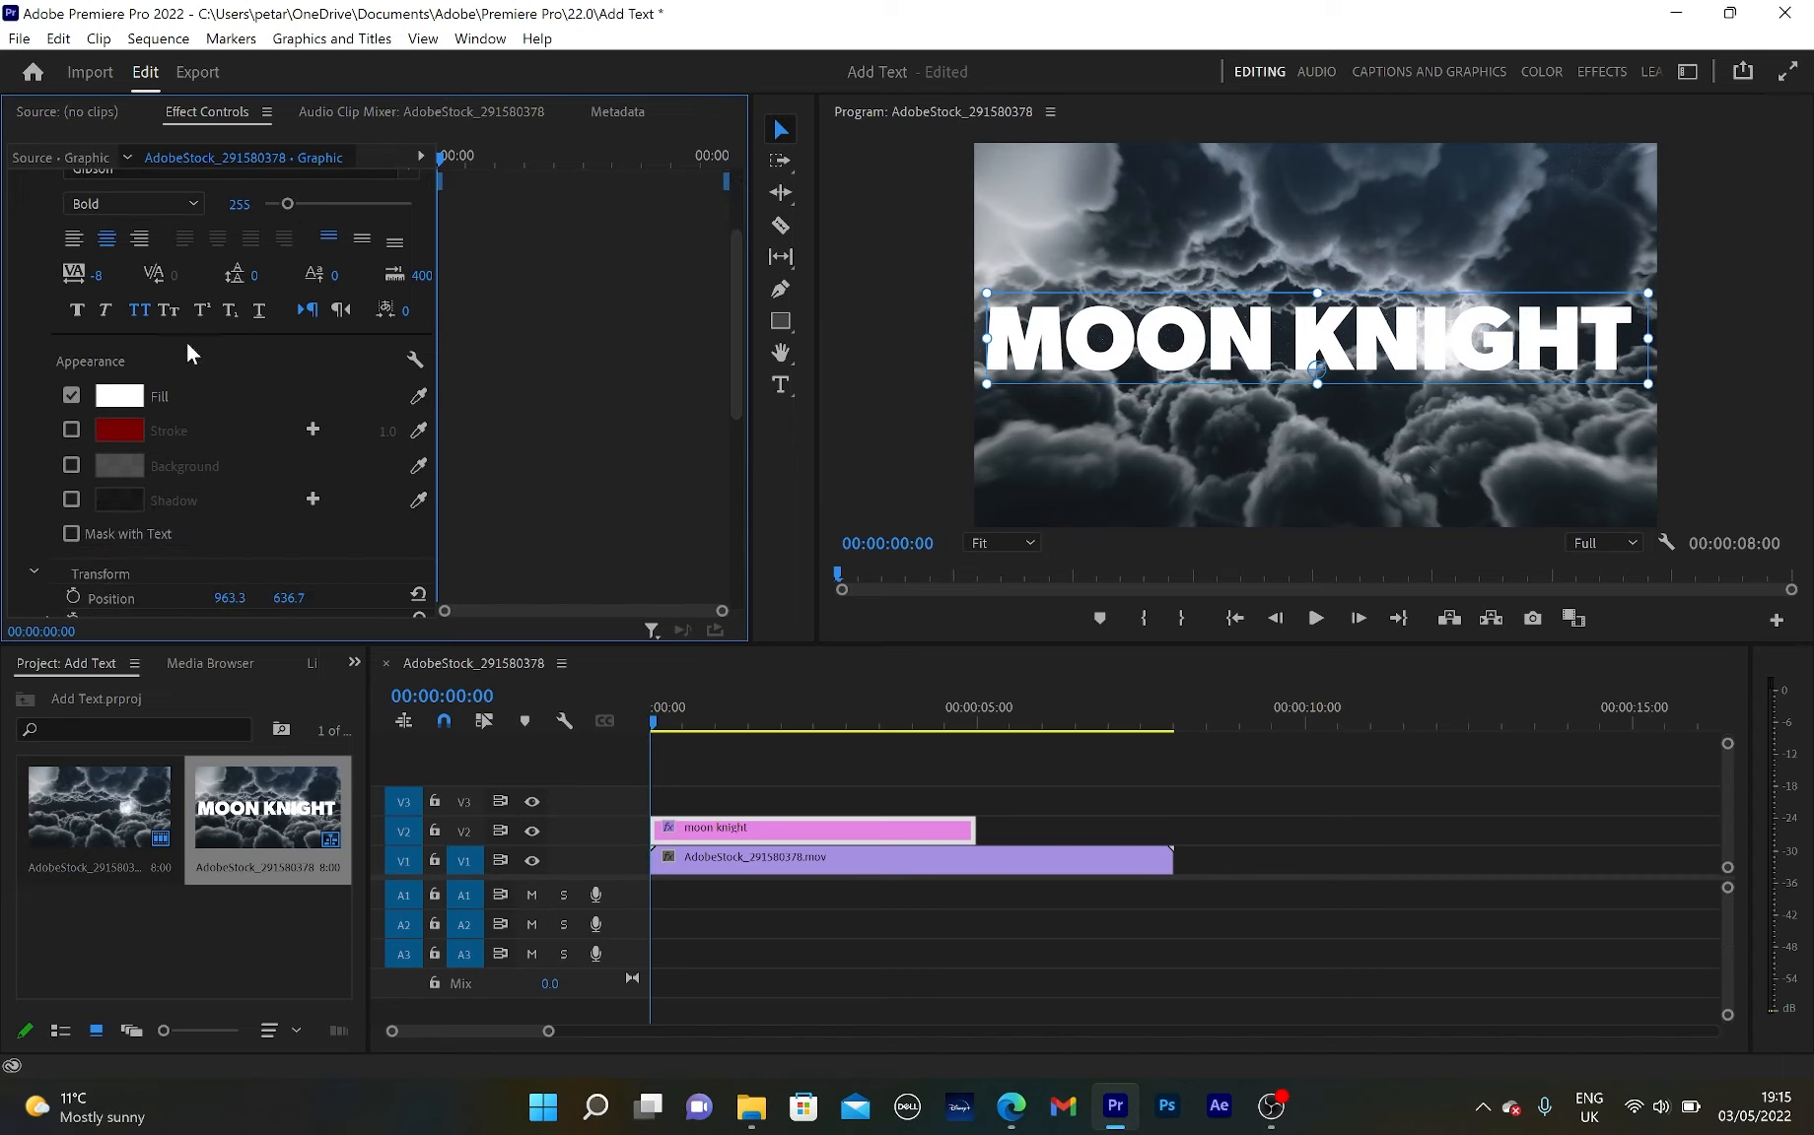
scroll(236, 369, down, 1)
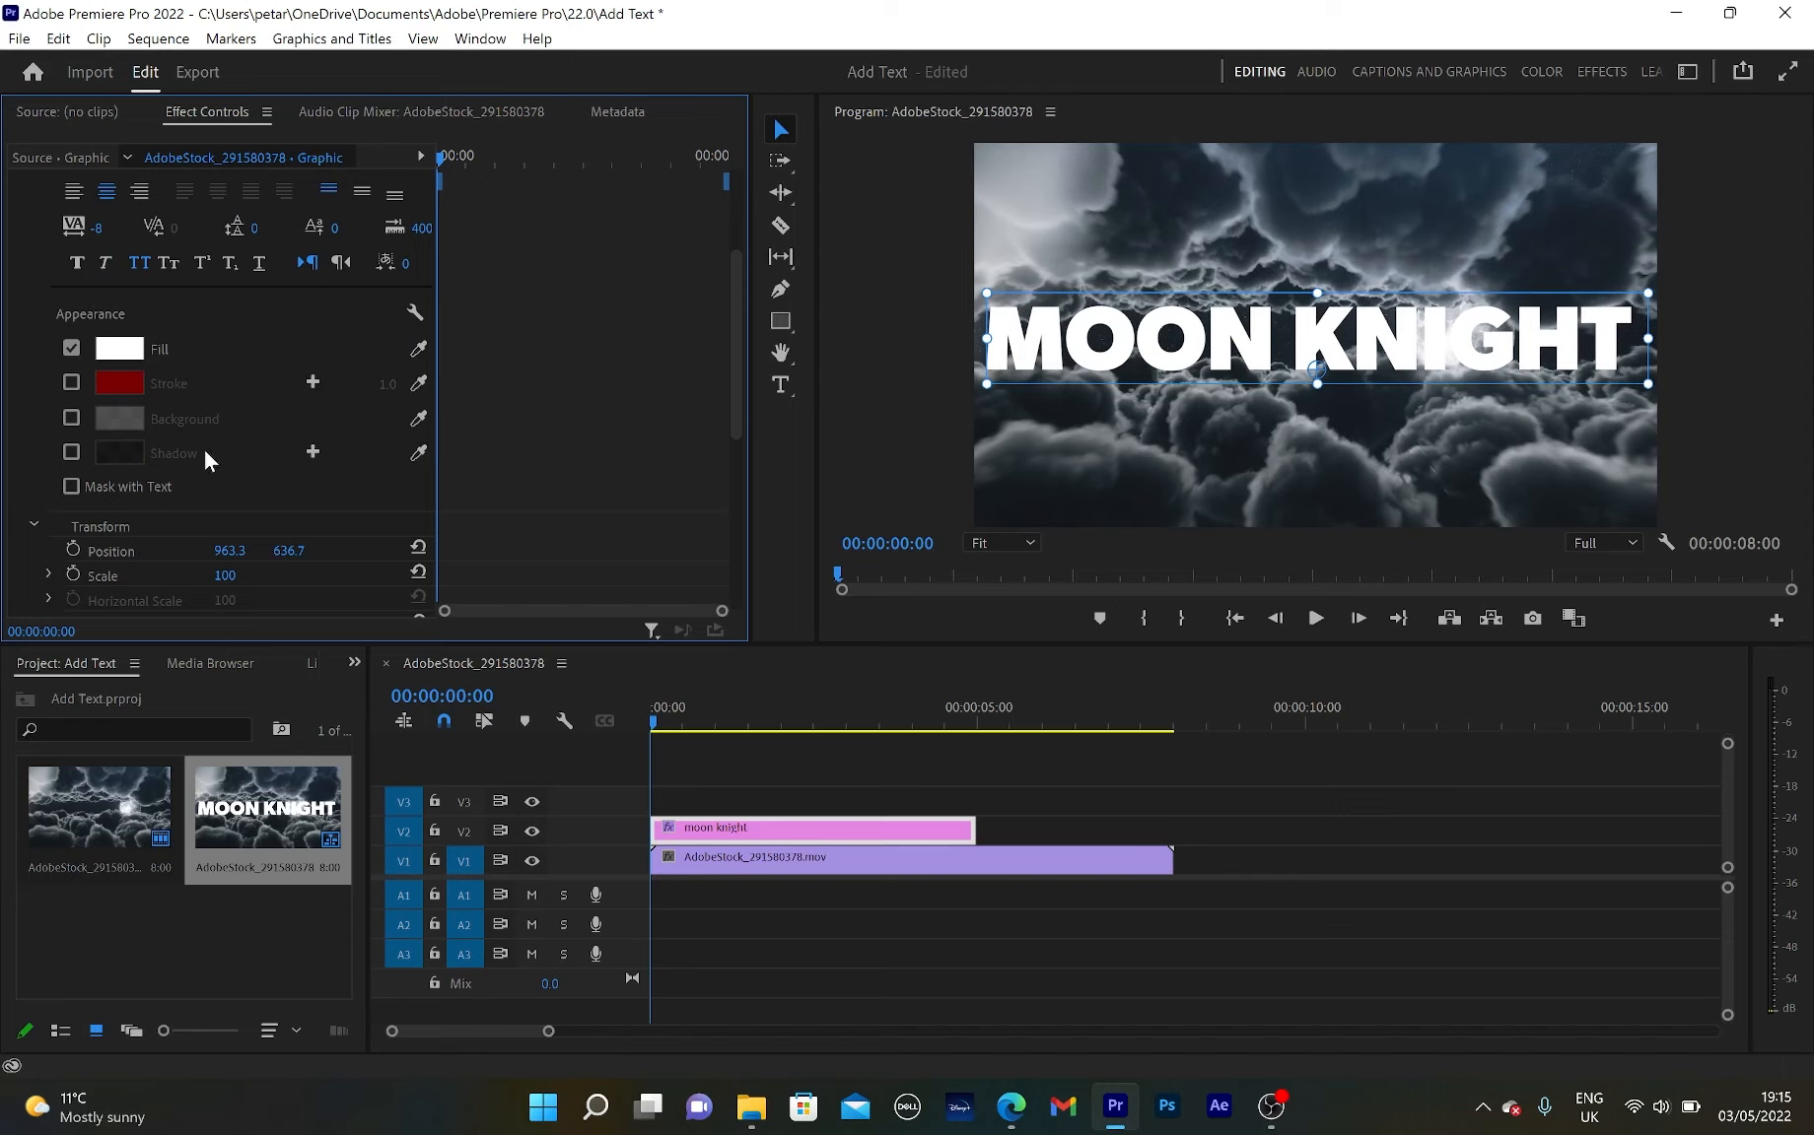
click(72, 384)
drag(387, 383, 407, 383)
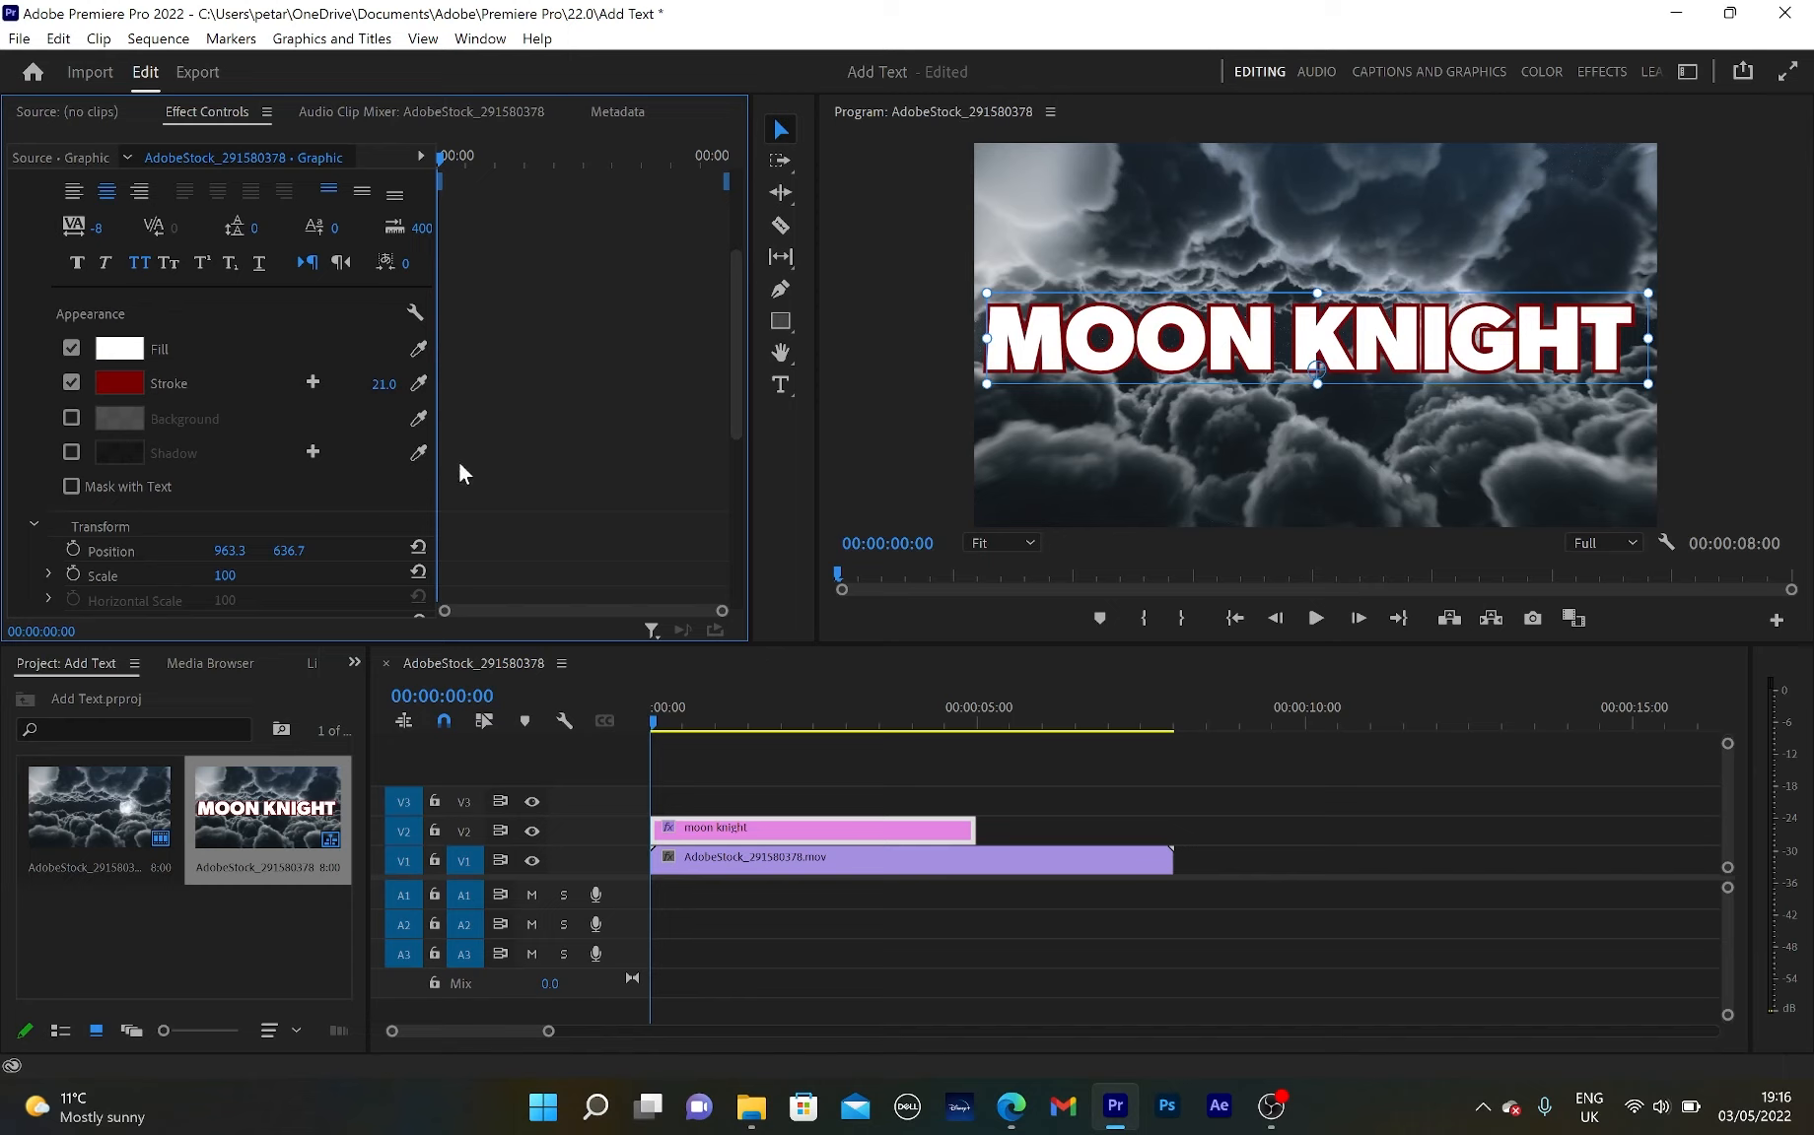
Enable the drop shadow on the title text
click(70, 454)
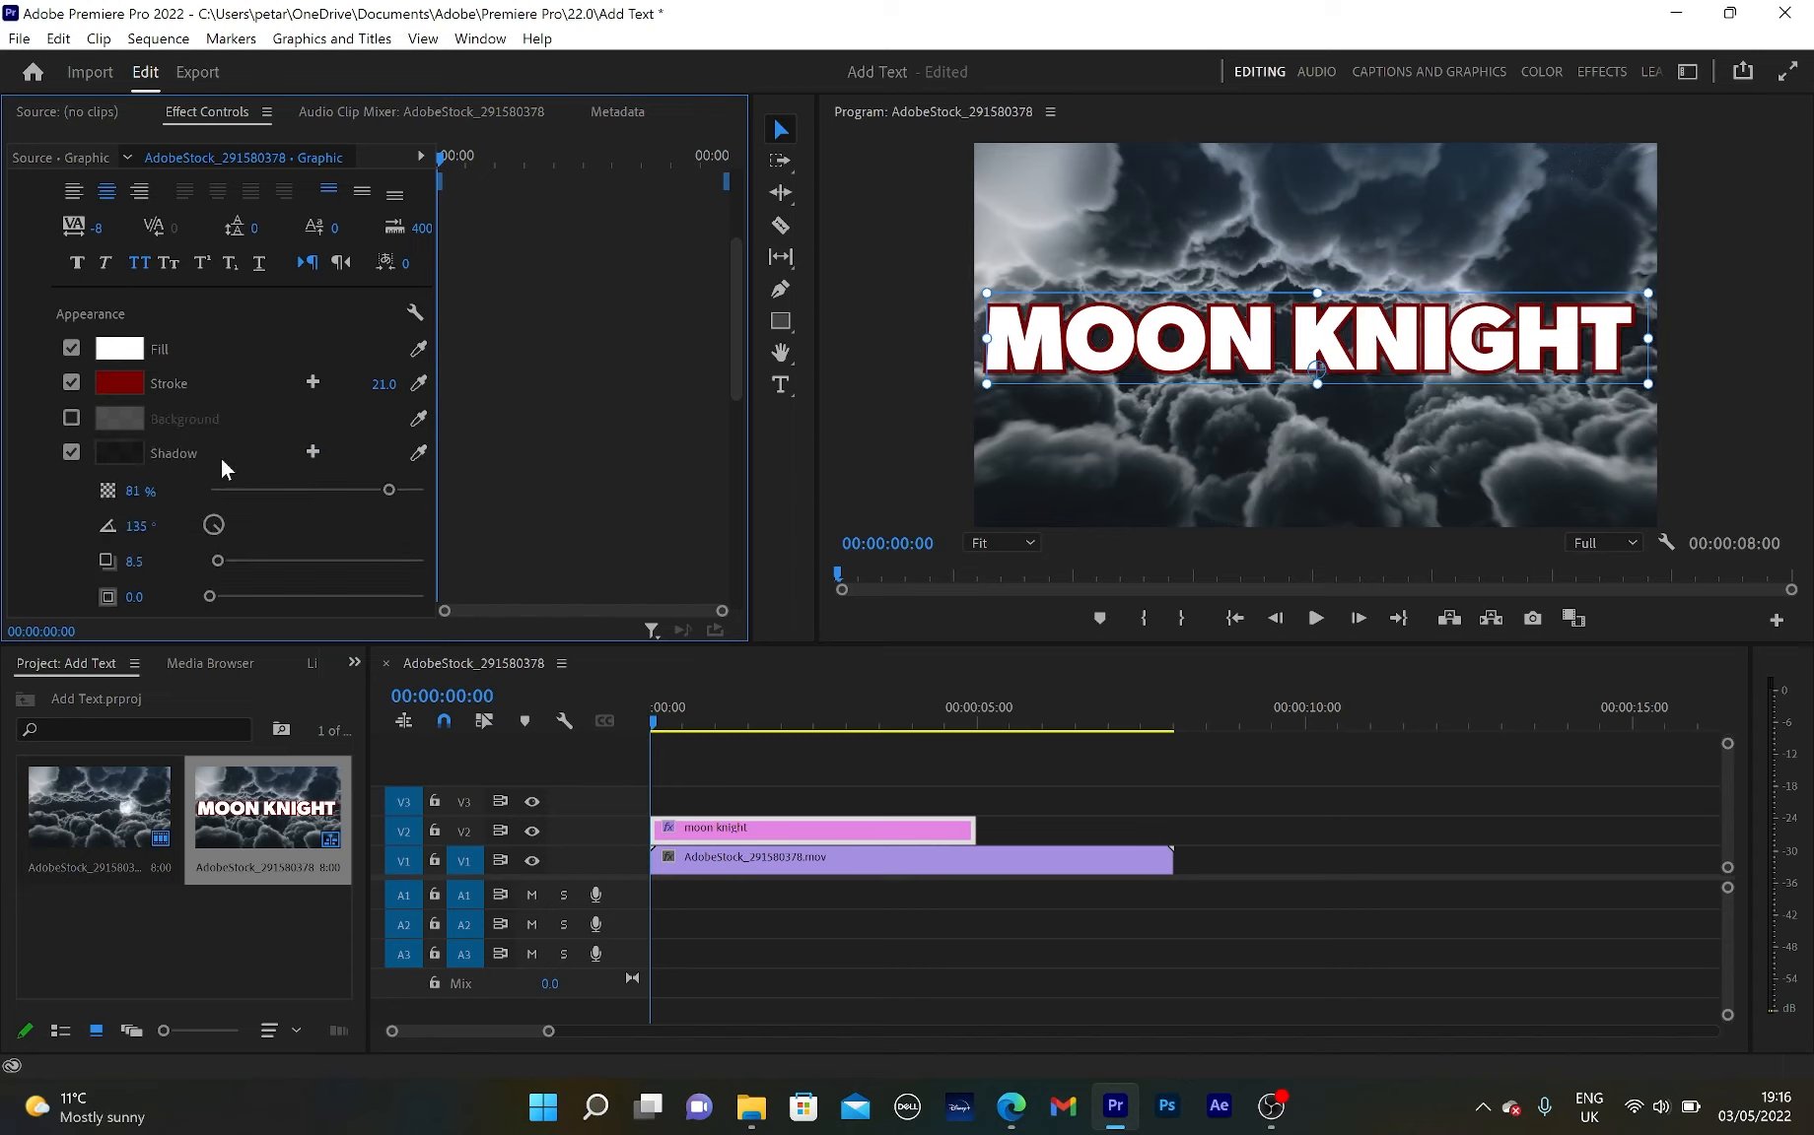
scroll(223, 459, down, 2)
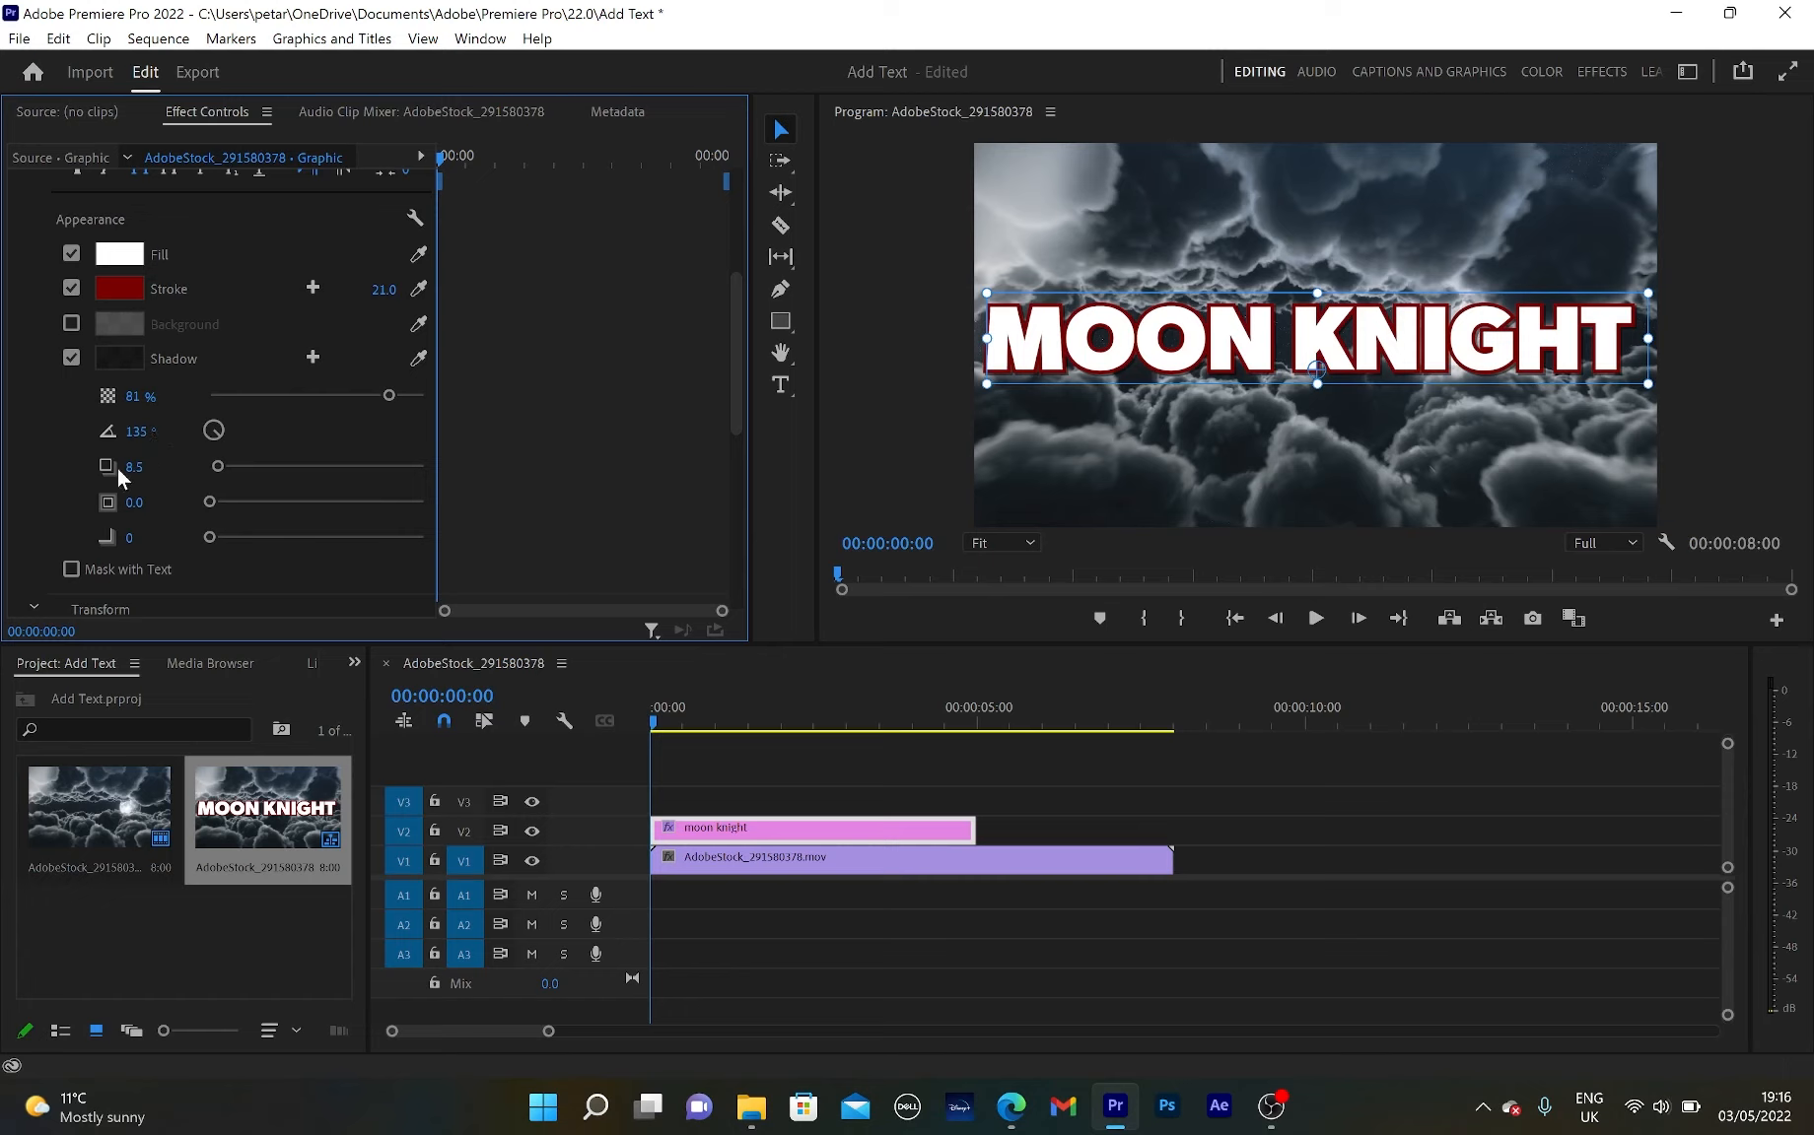
mouse_move(209, 502)
mouse_down()
mouse_move(306, 507)
mouse_move(207, 498)
mouse_up()
Shift the title away from the center by changing its transform position to 1005.3, 580.7
scroll(341, 411, down, 4)
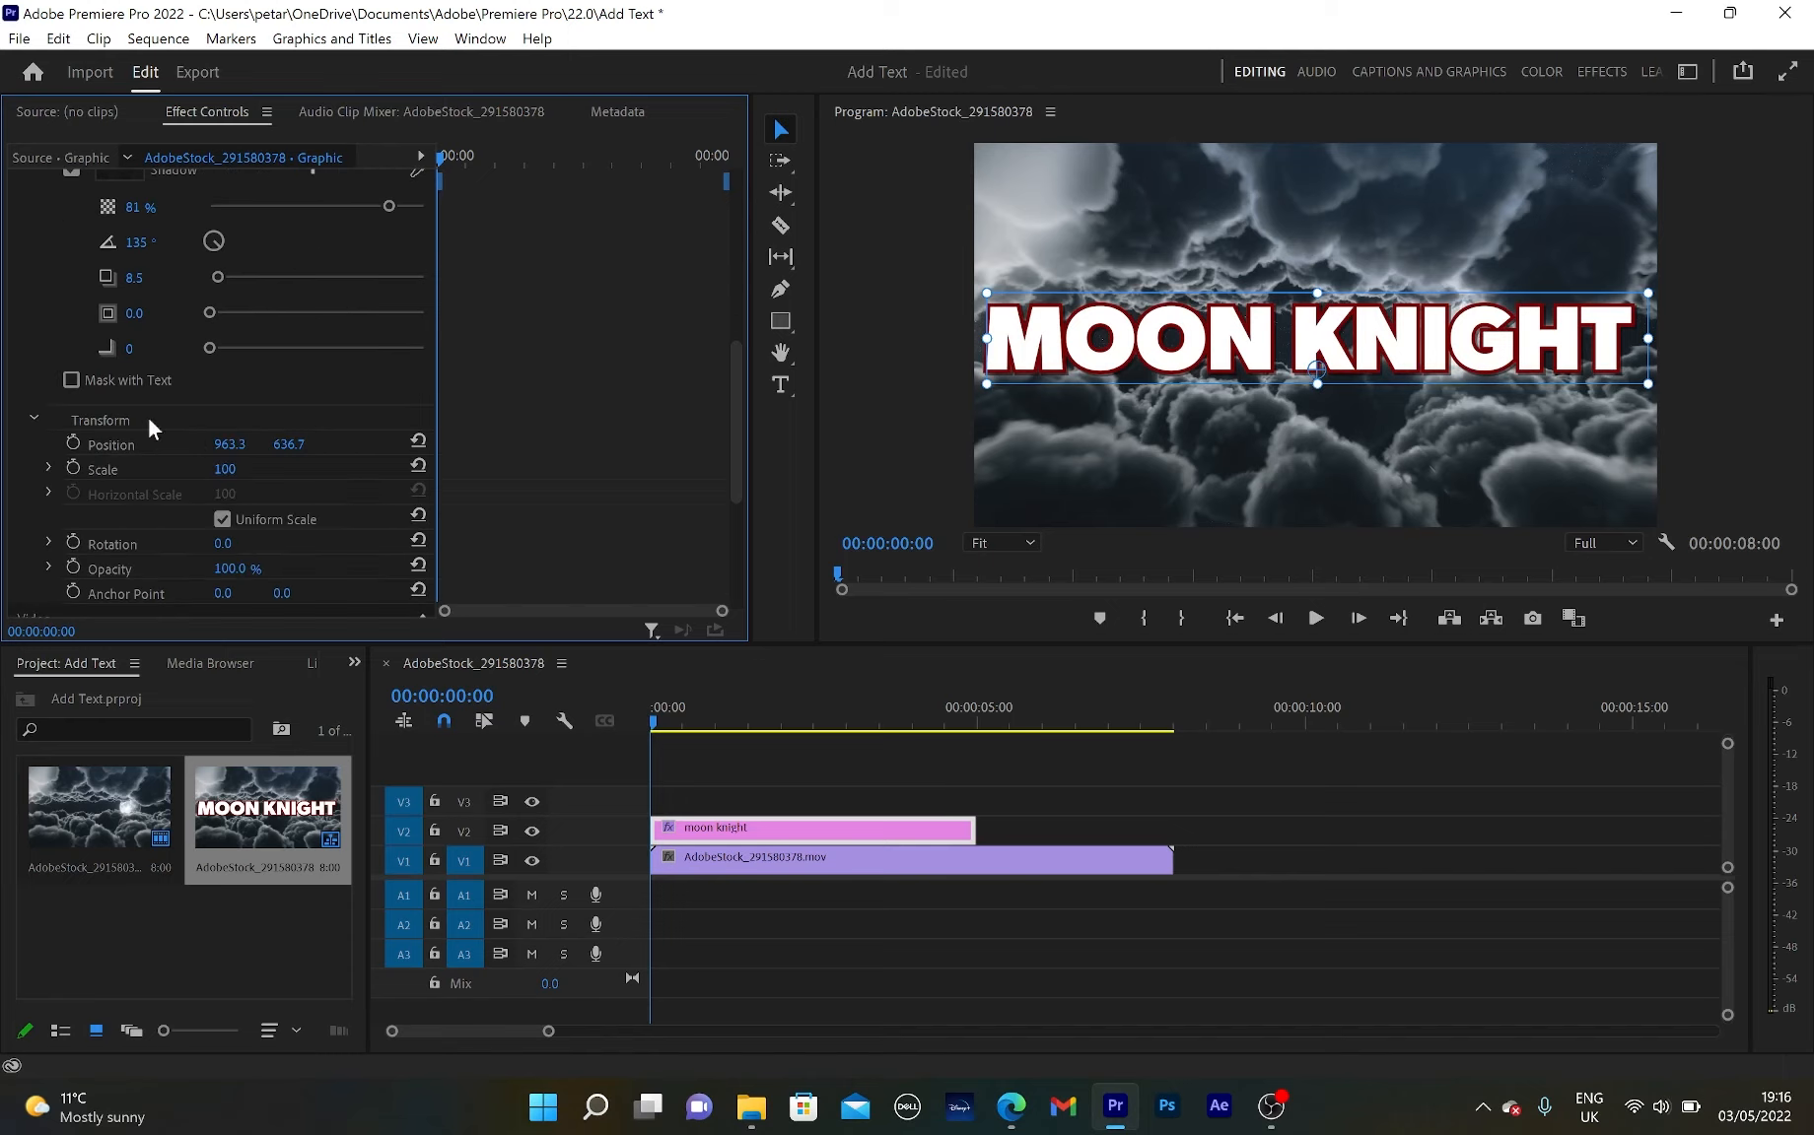
scroll(158, 424, down, 2)
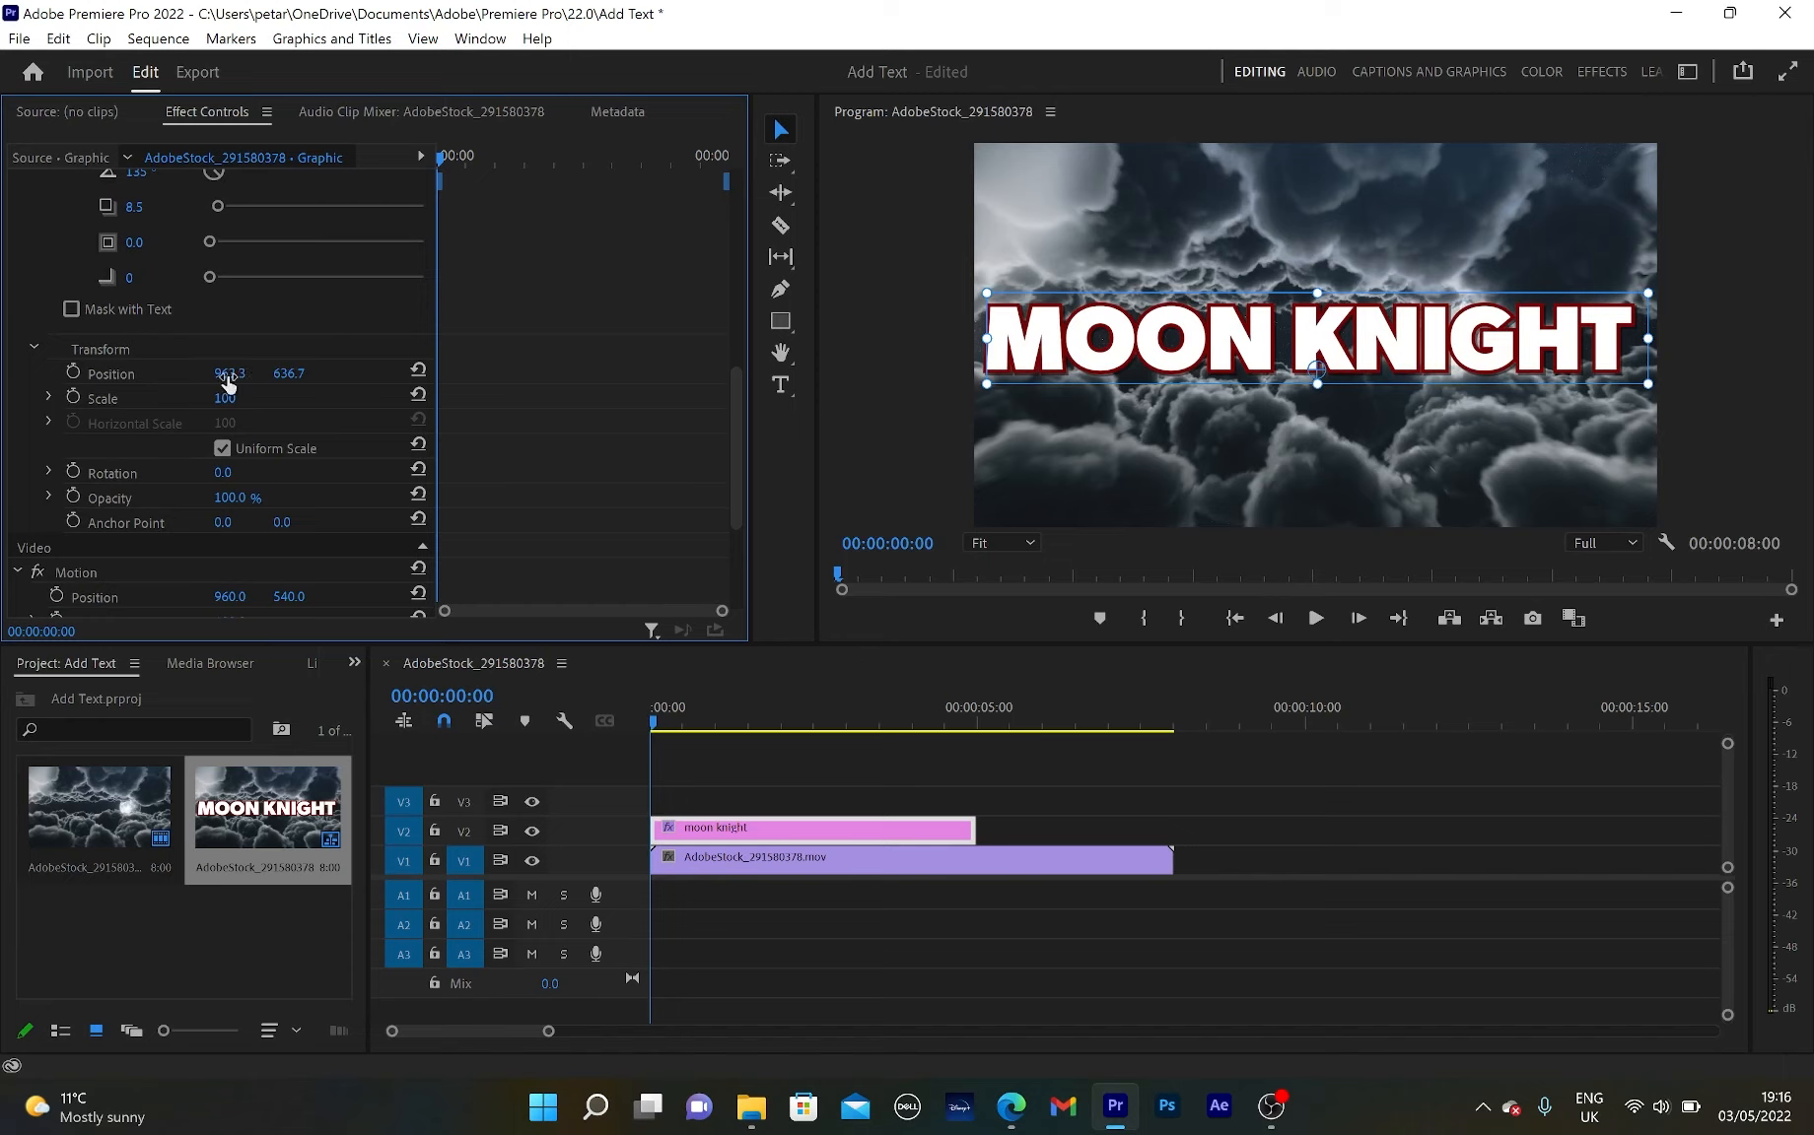
drag(228, 383, 336, 306)
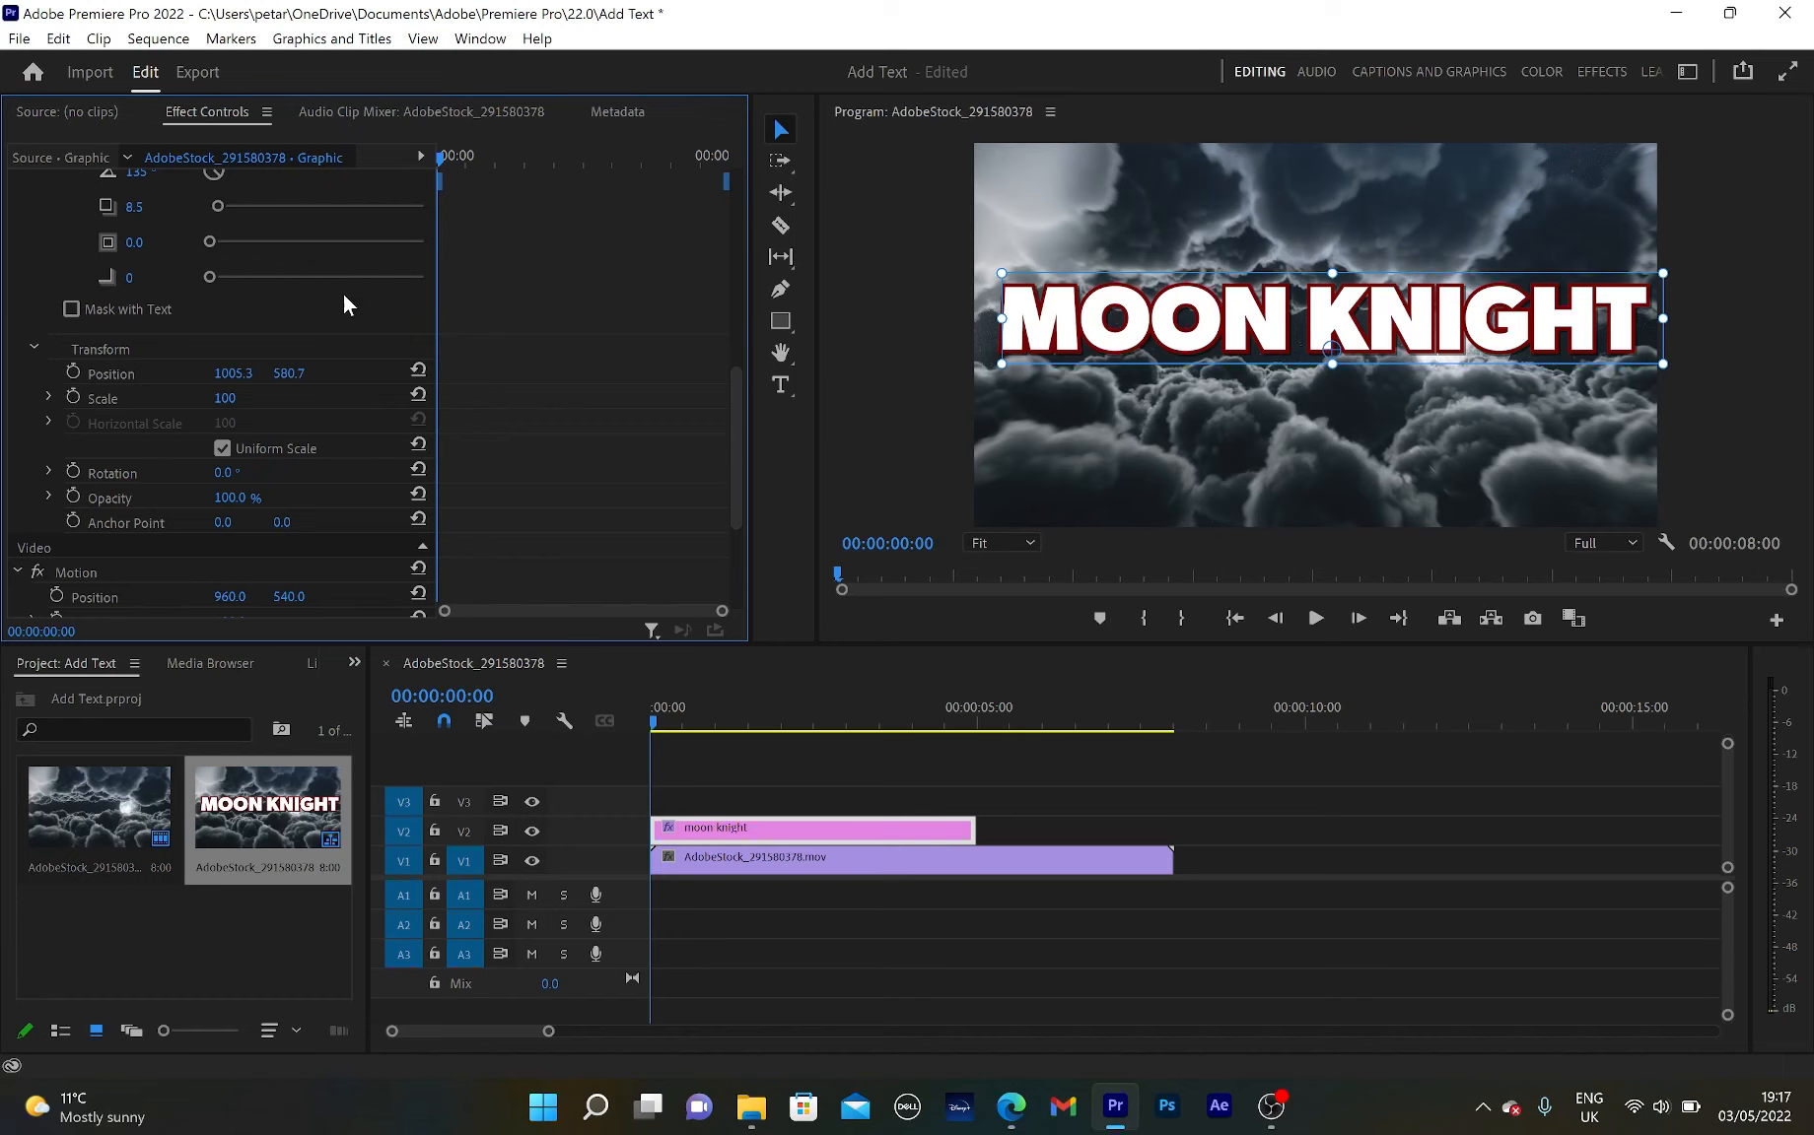
Align the title to both the vertical and the horizontal center of the frame using Essential Graphics
click(482, 40)
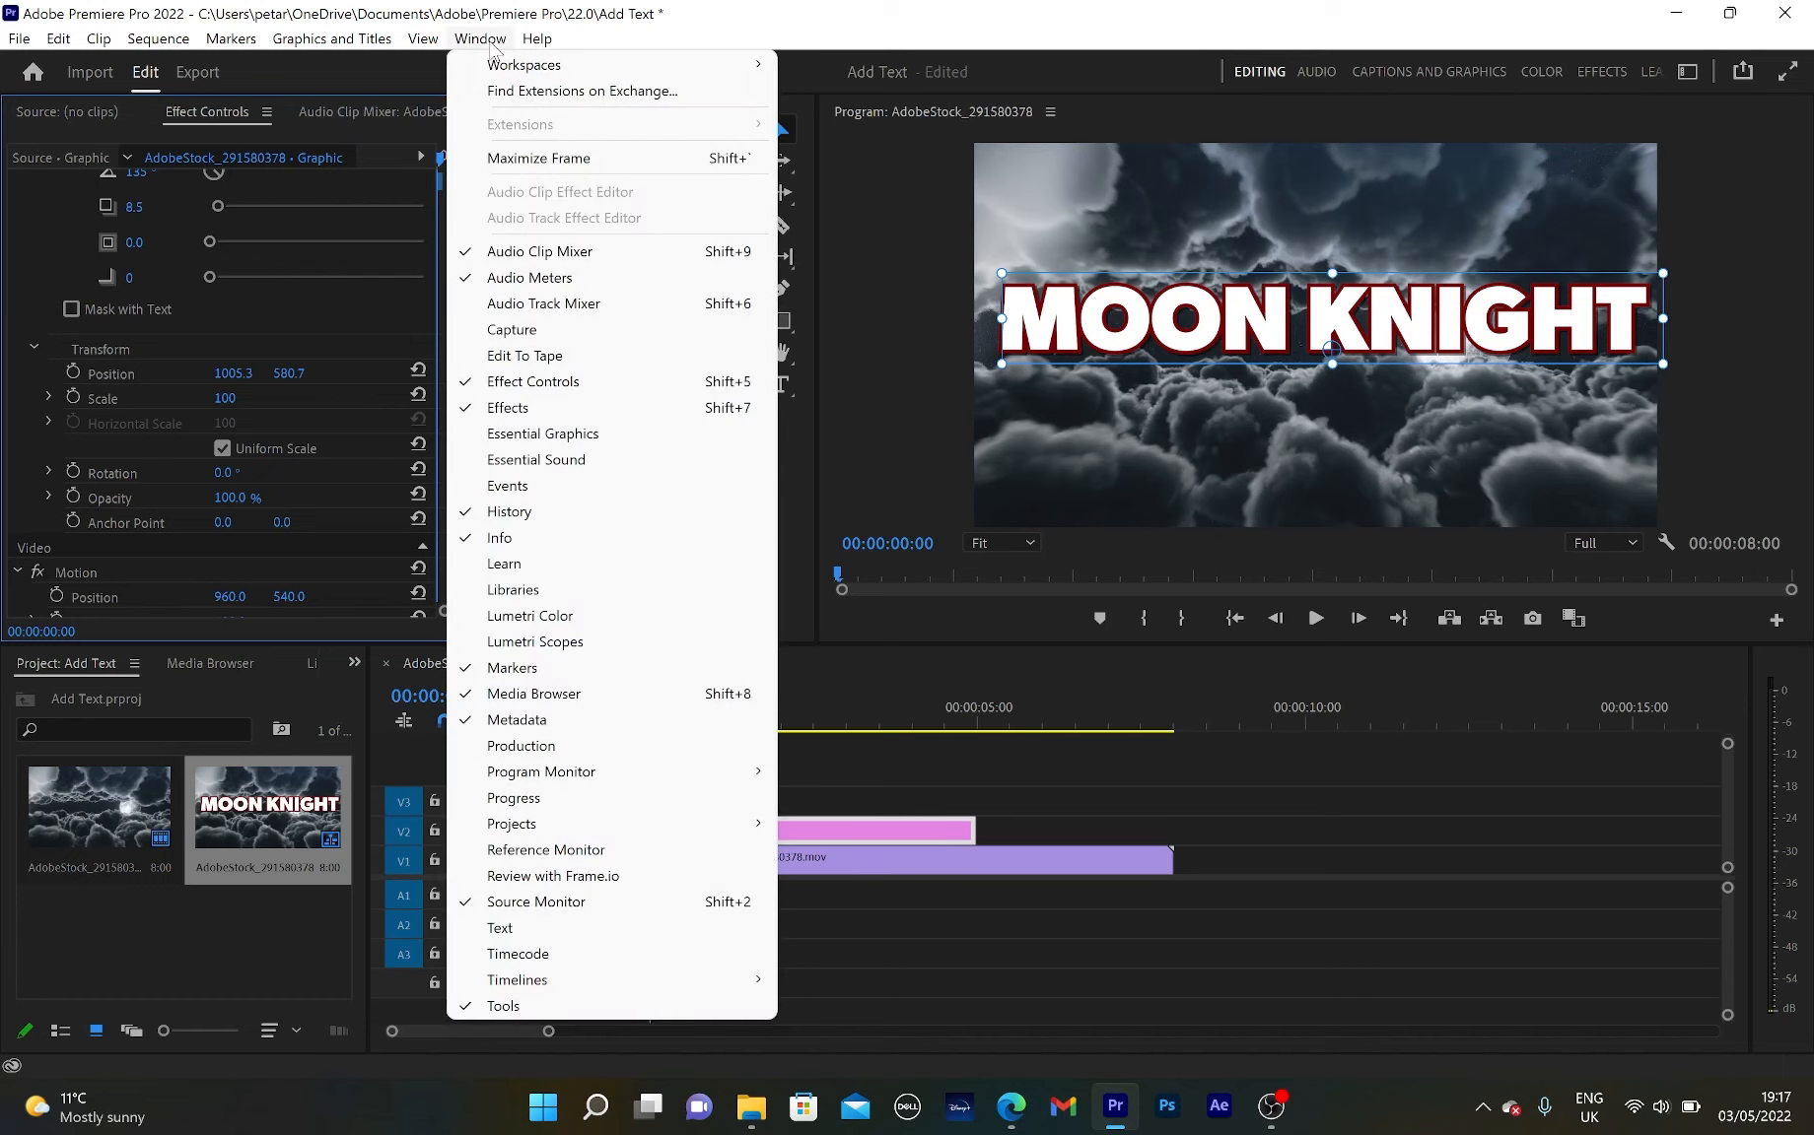
click(651, 441)
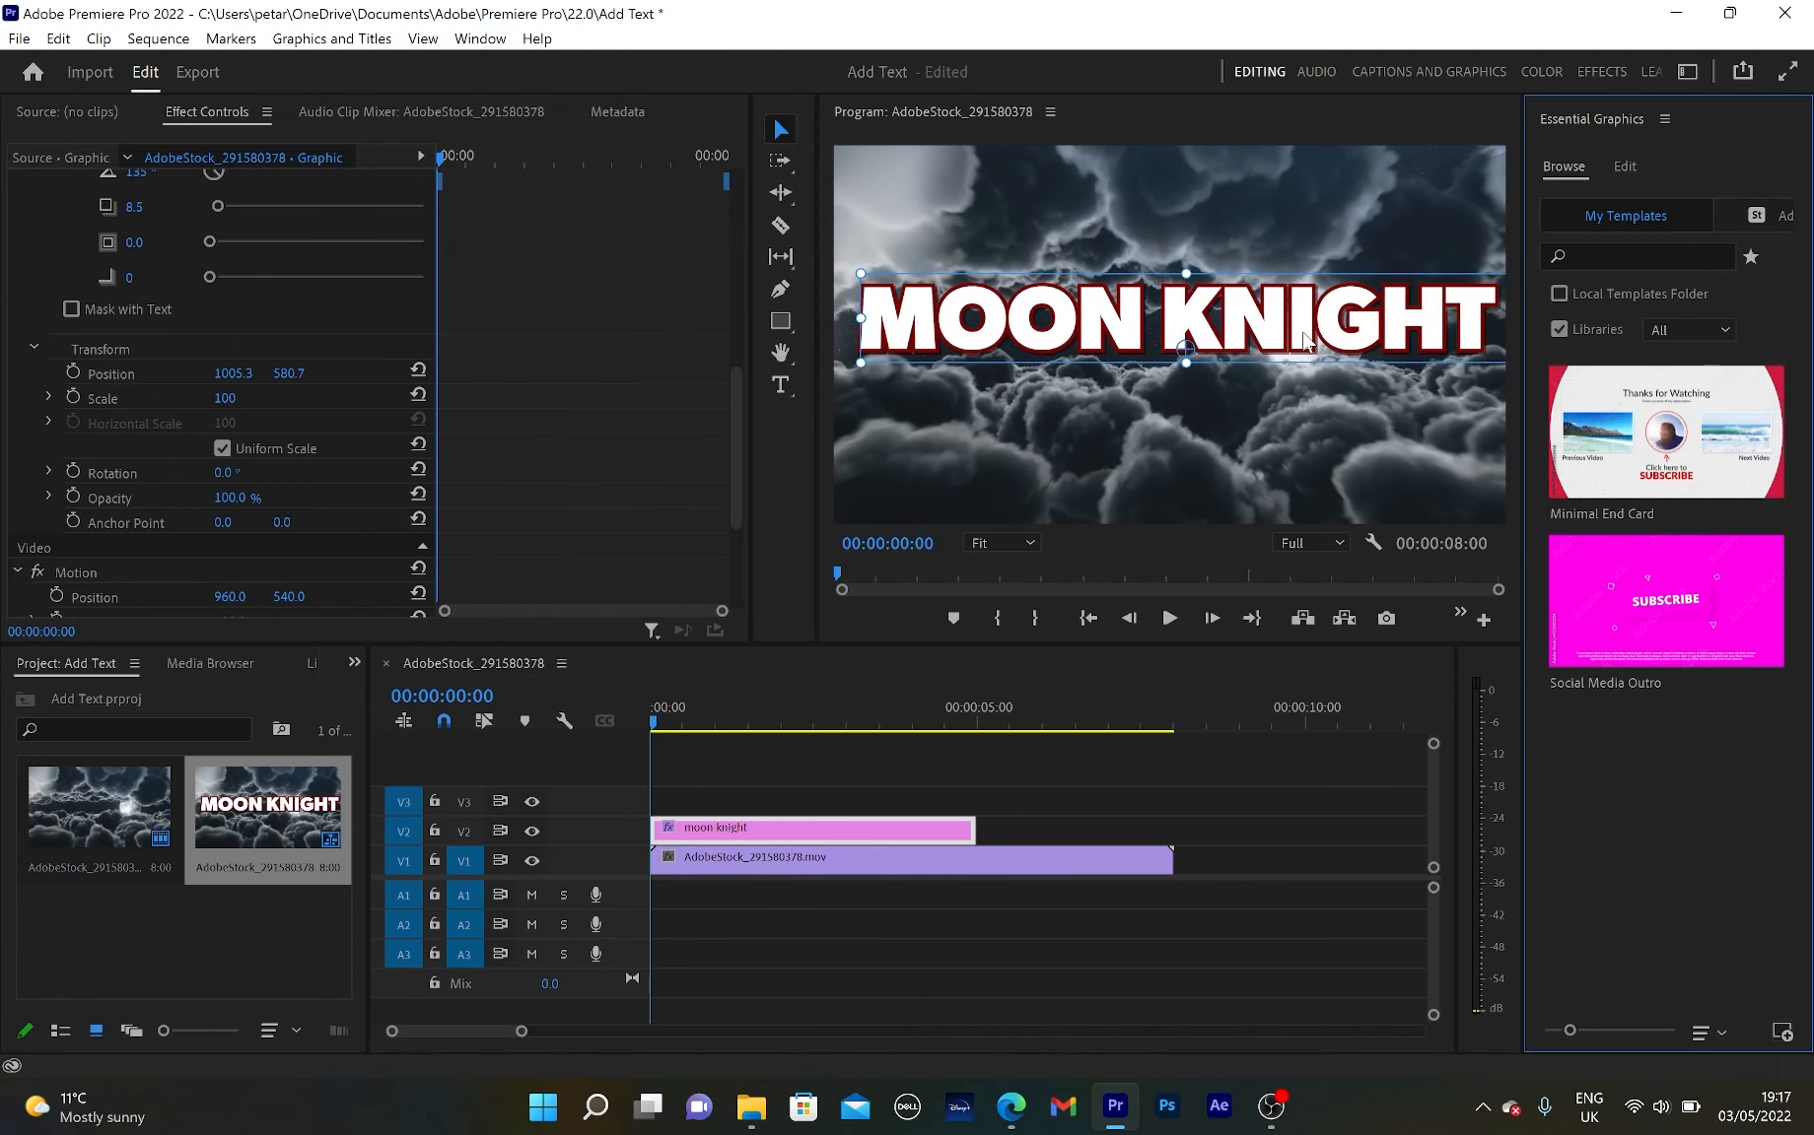
click(1626, 165)
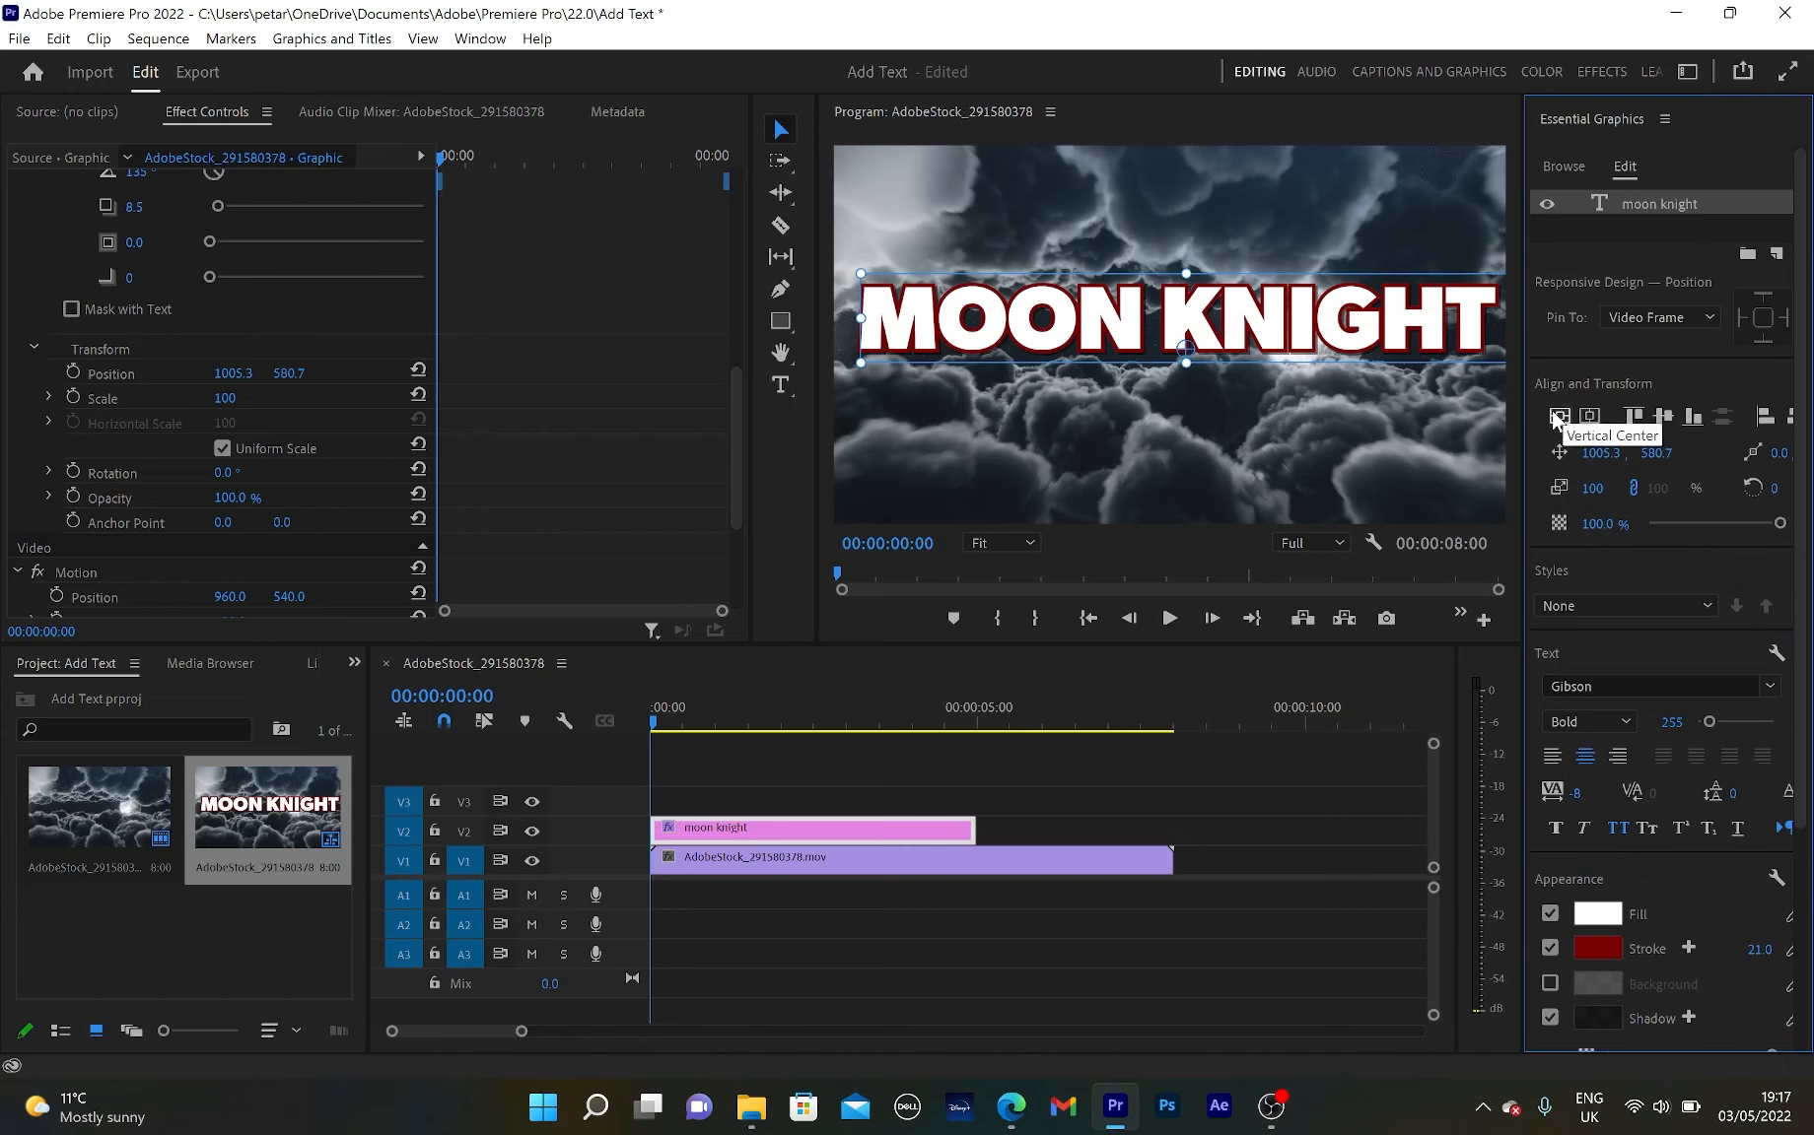
click(1557, 418)
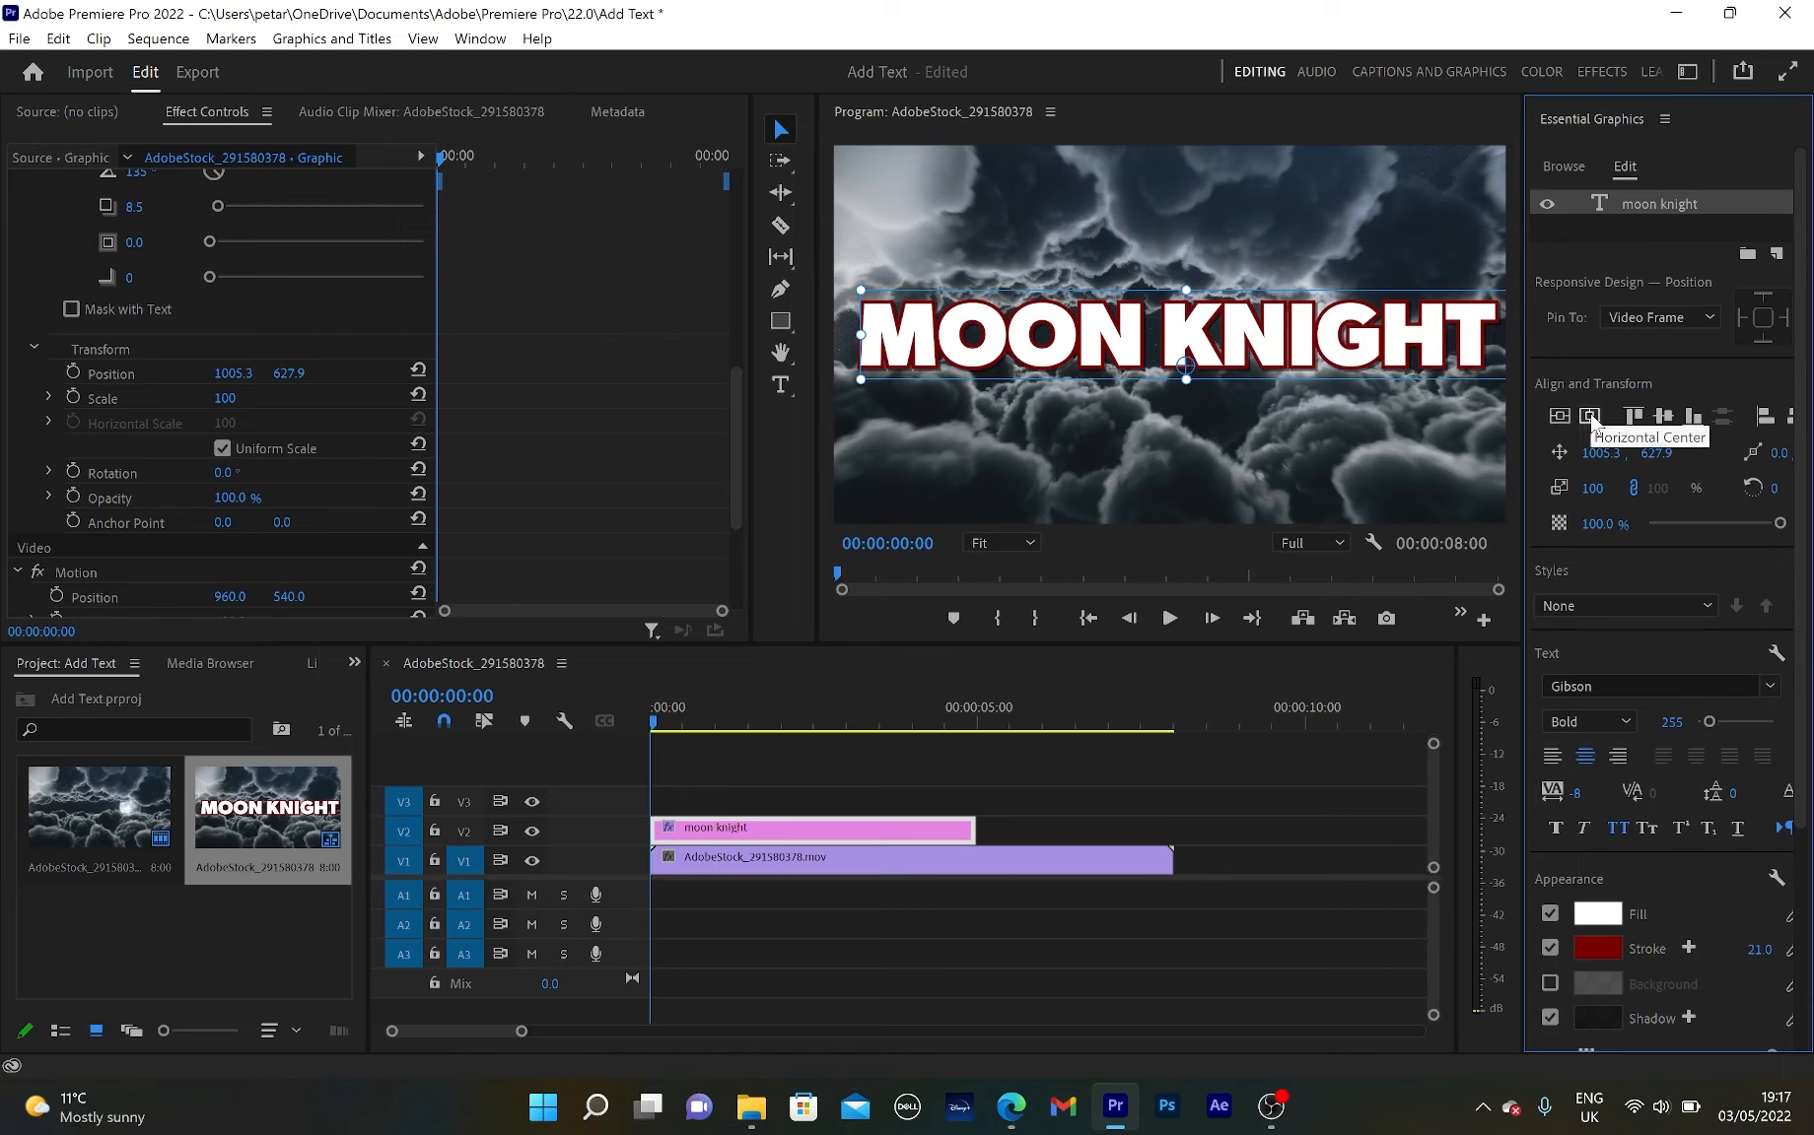
click(1590, 416)
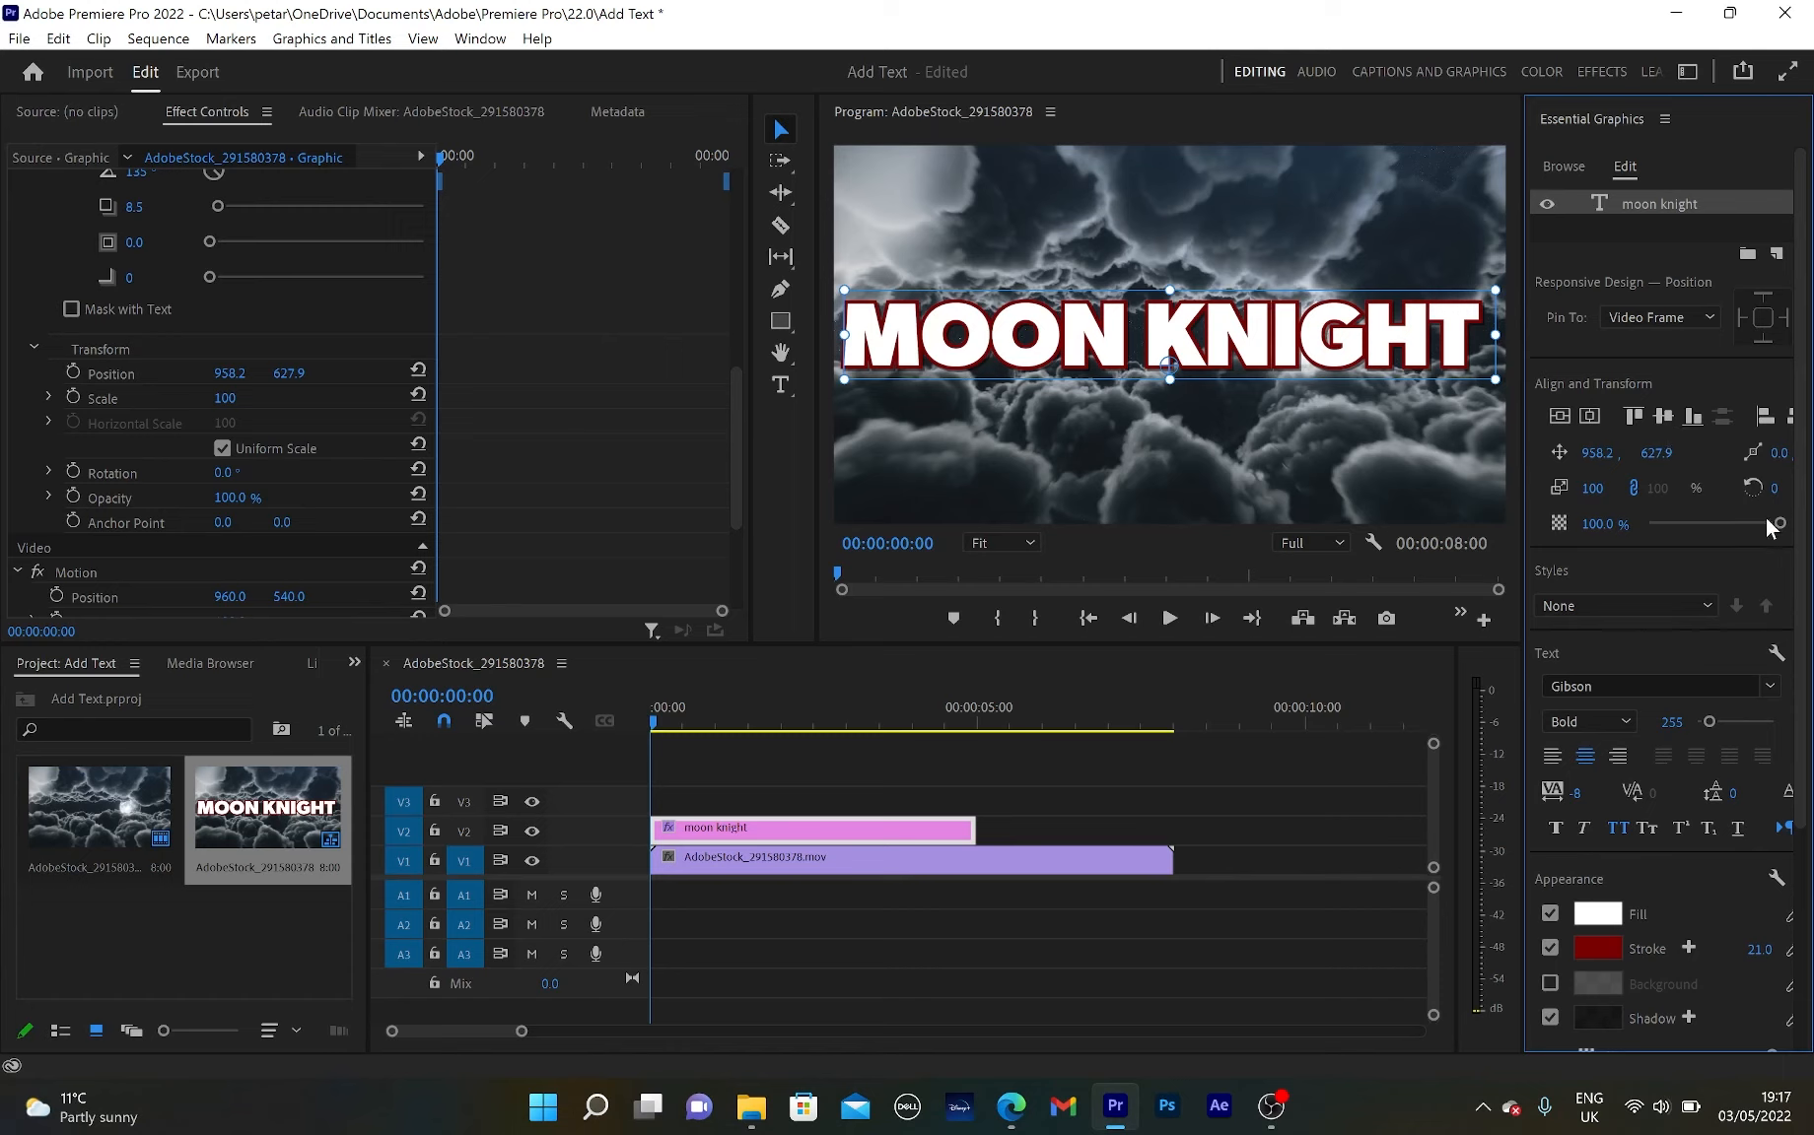
mouse_move(1779, 523)
mouse_down()
mouse_move(1642, 536)
mouse_move(1810, 533)
mouse_up()
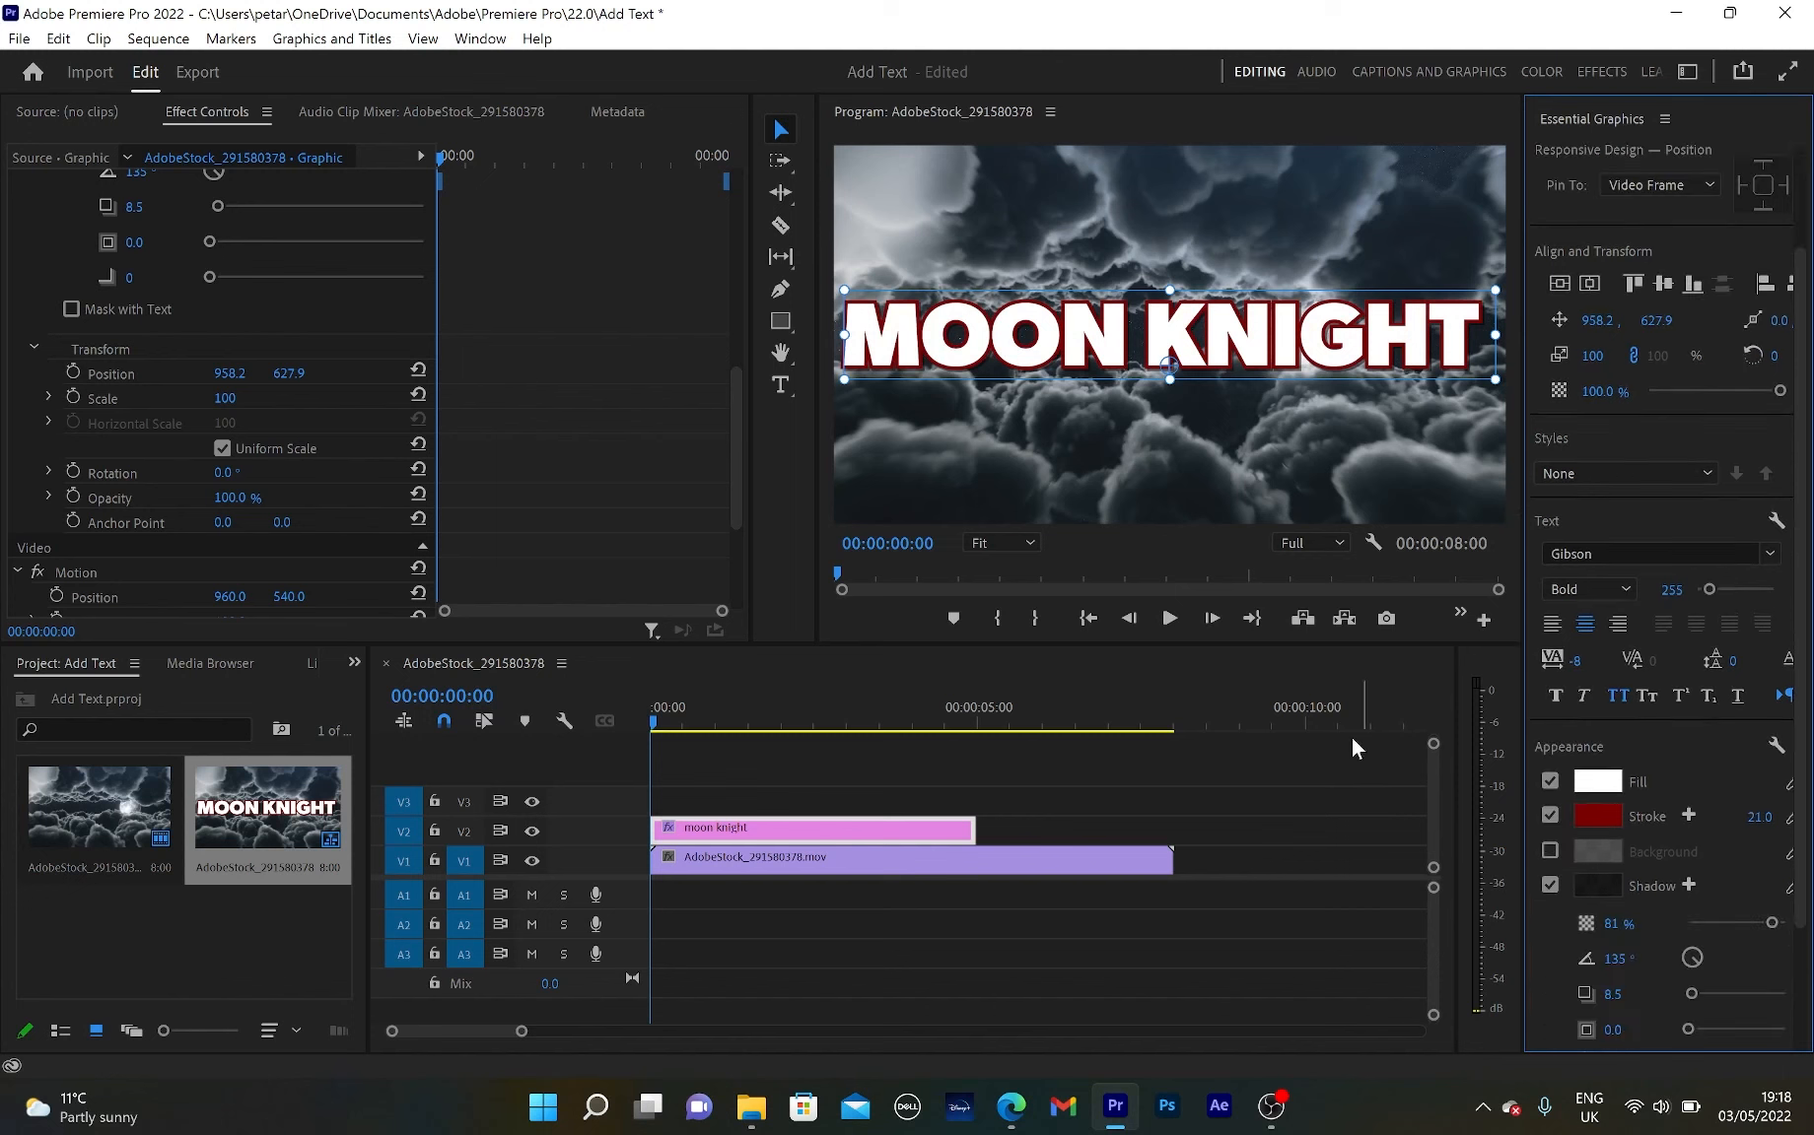
Extend the moon knight title clip on the timeline so it ends together with the cloud footage at 8 seconds
click(1319, 810)
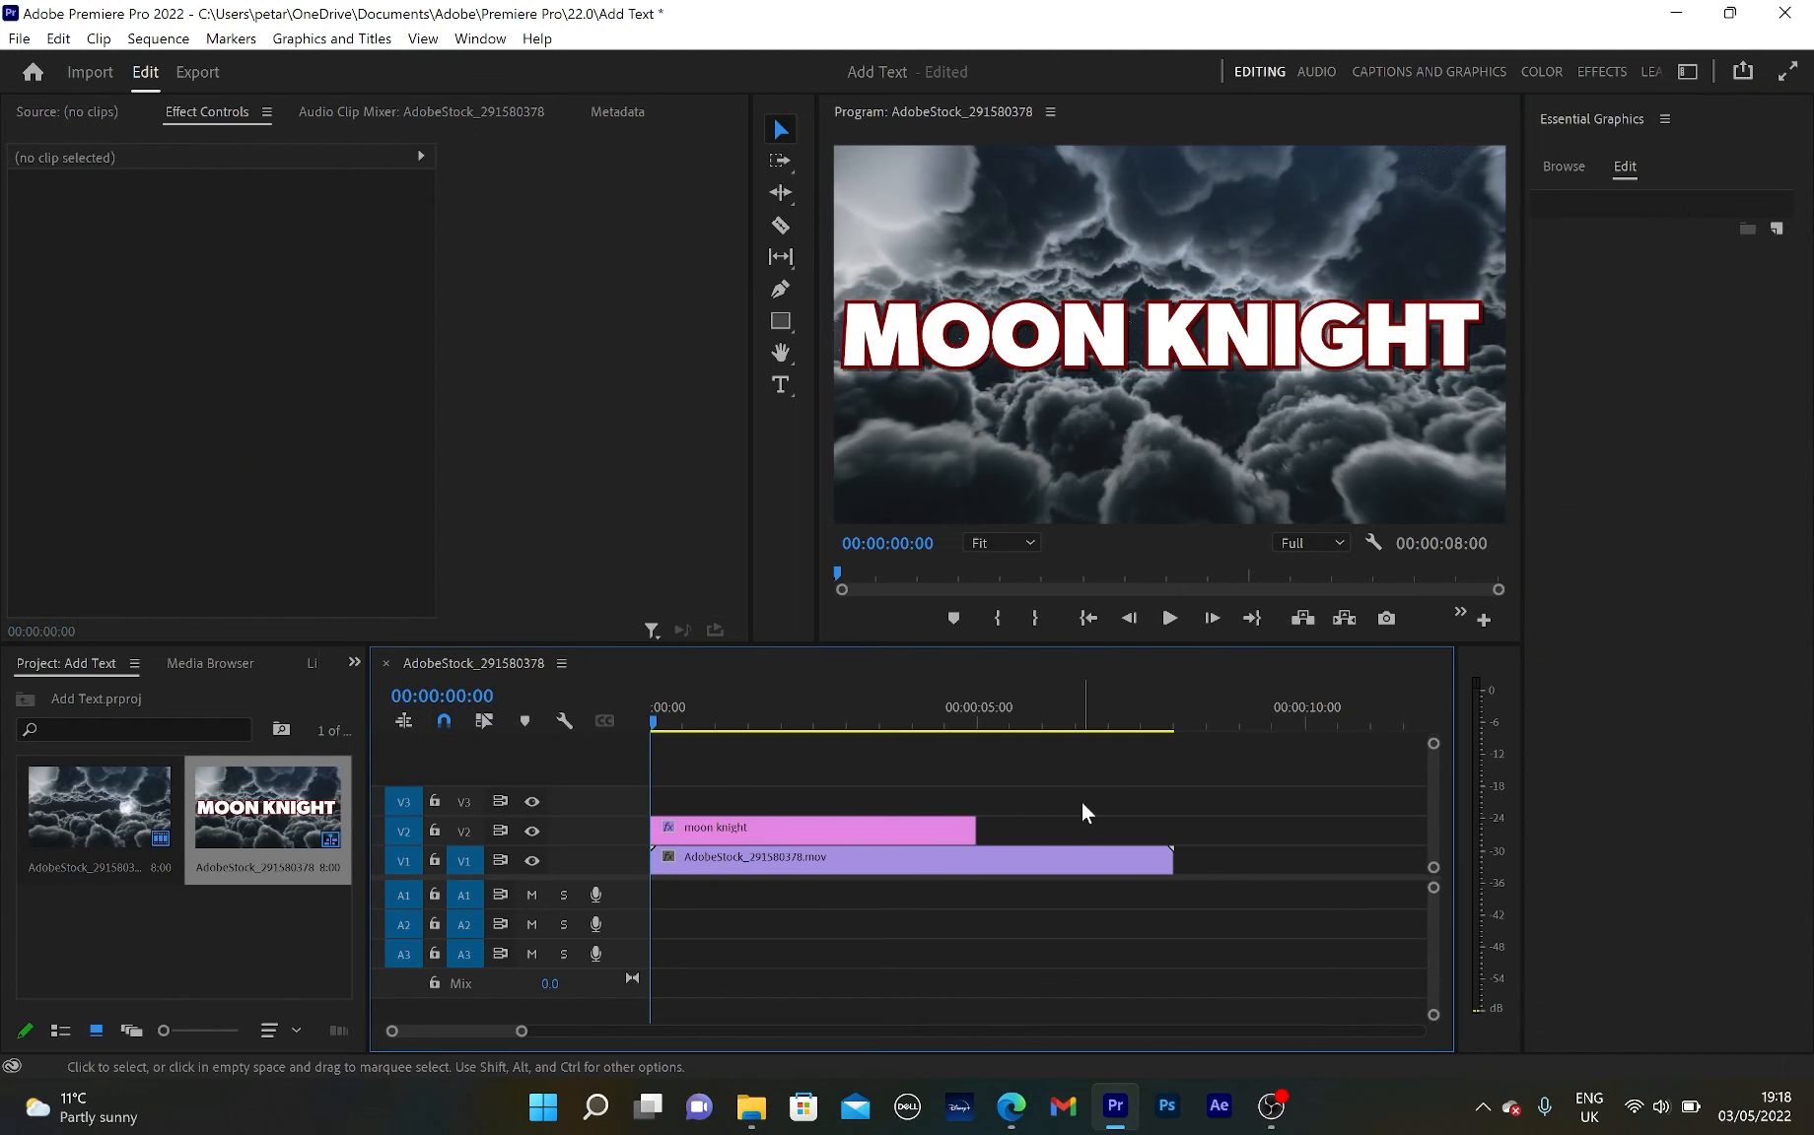
click(961, 831)
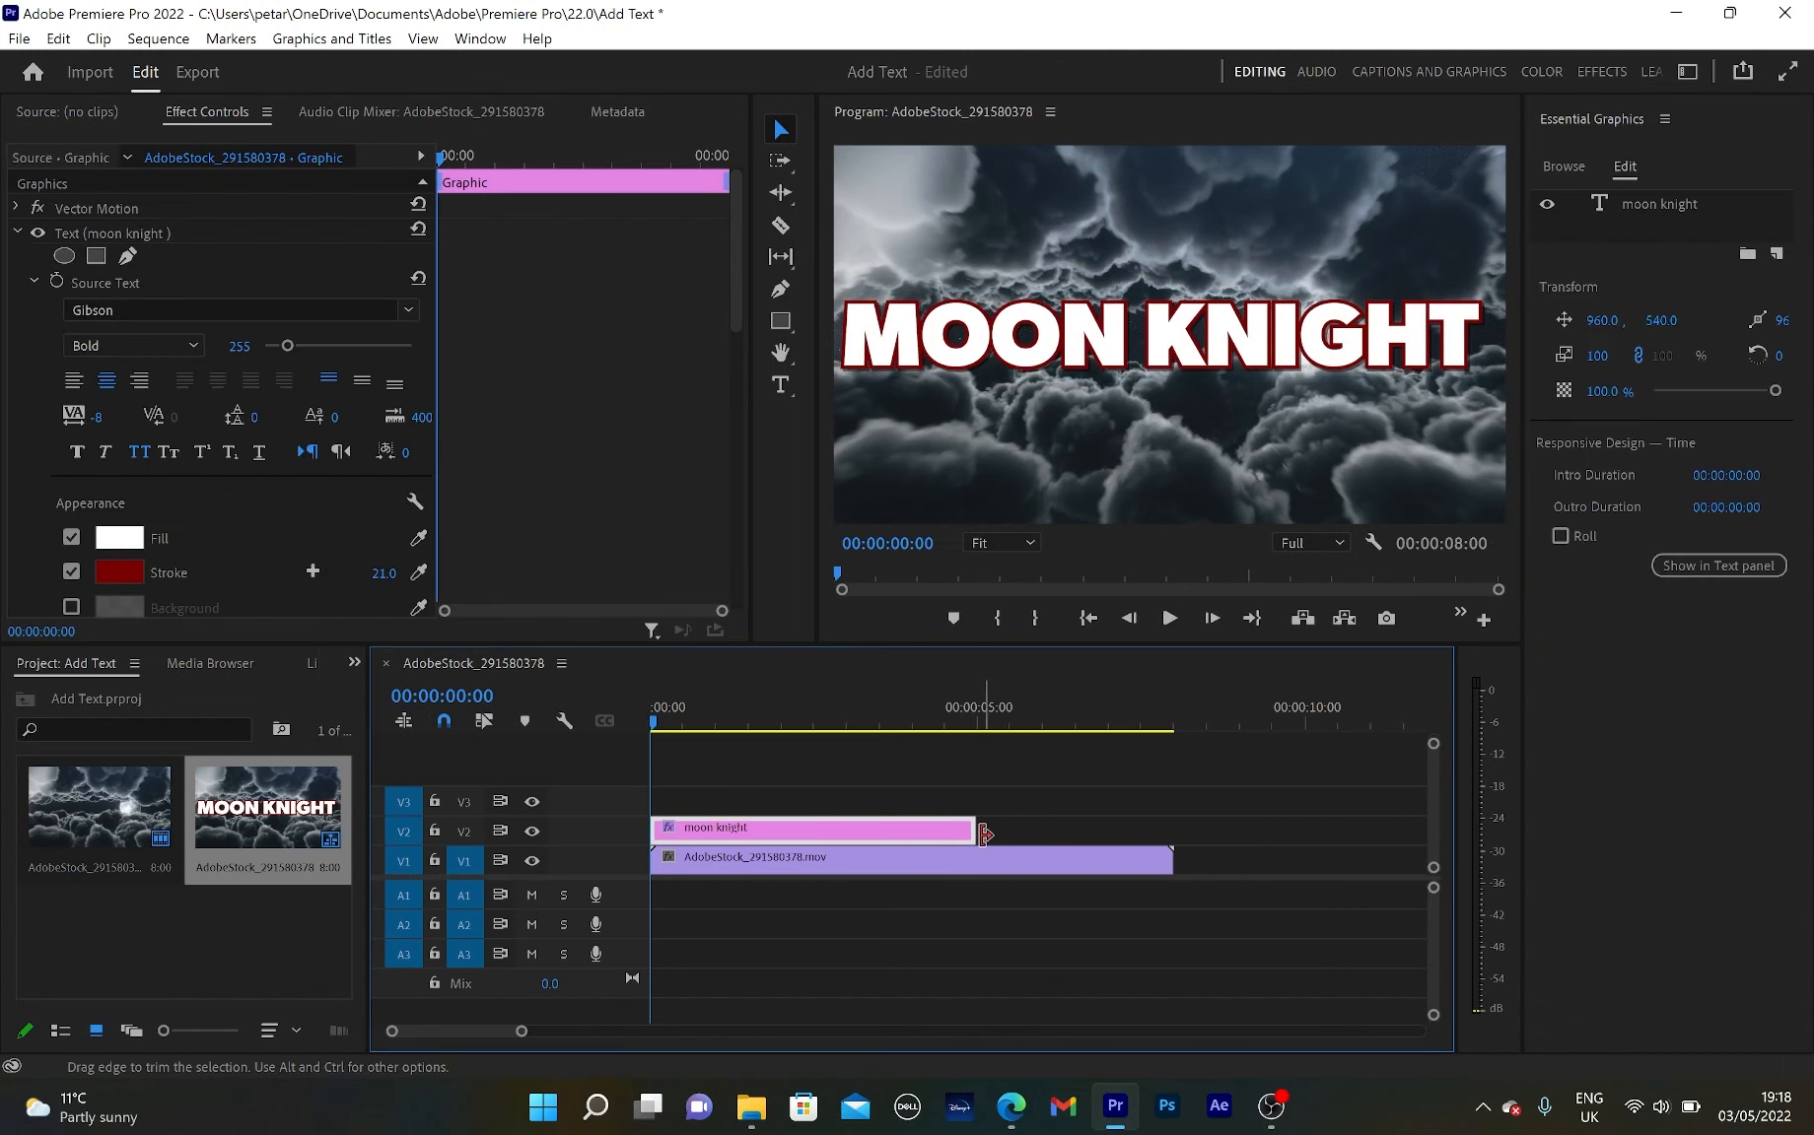
drag(976, 834, 805, 835)
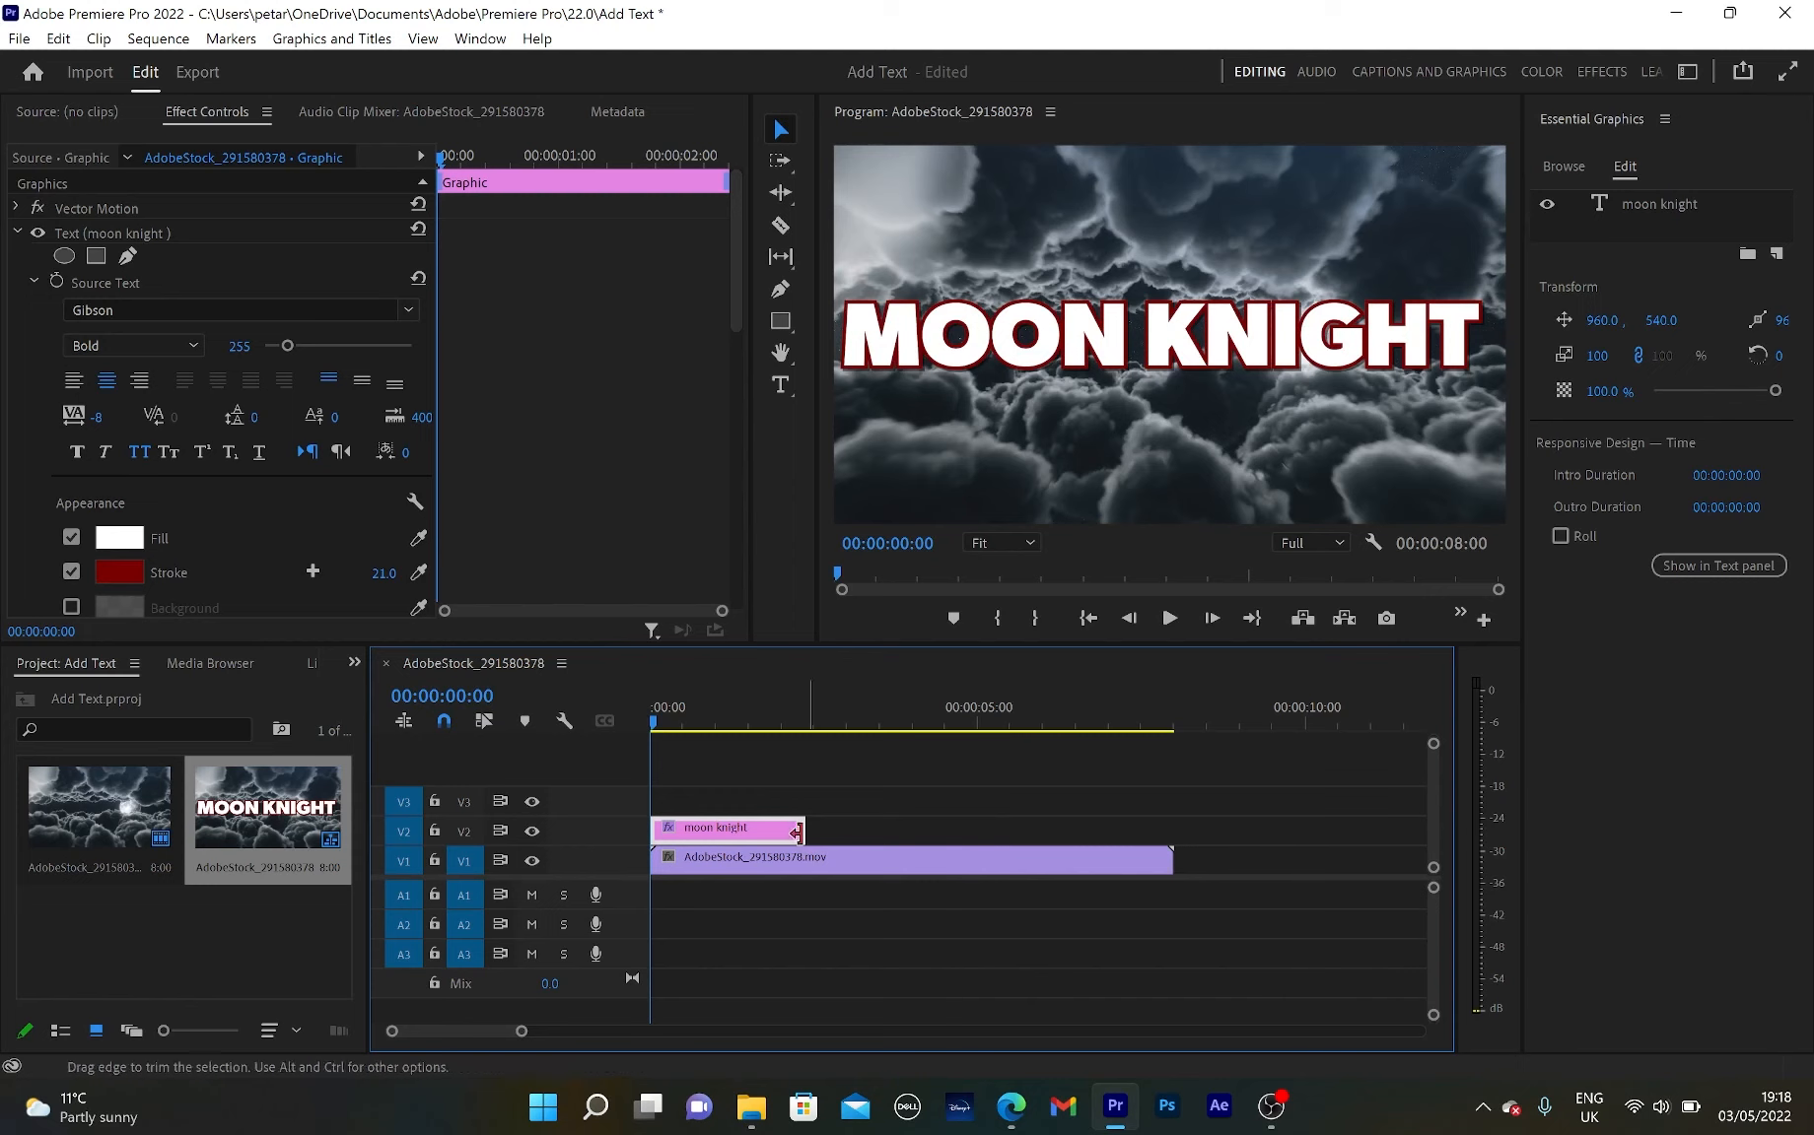
drag(803, 831, 1175, 839)
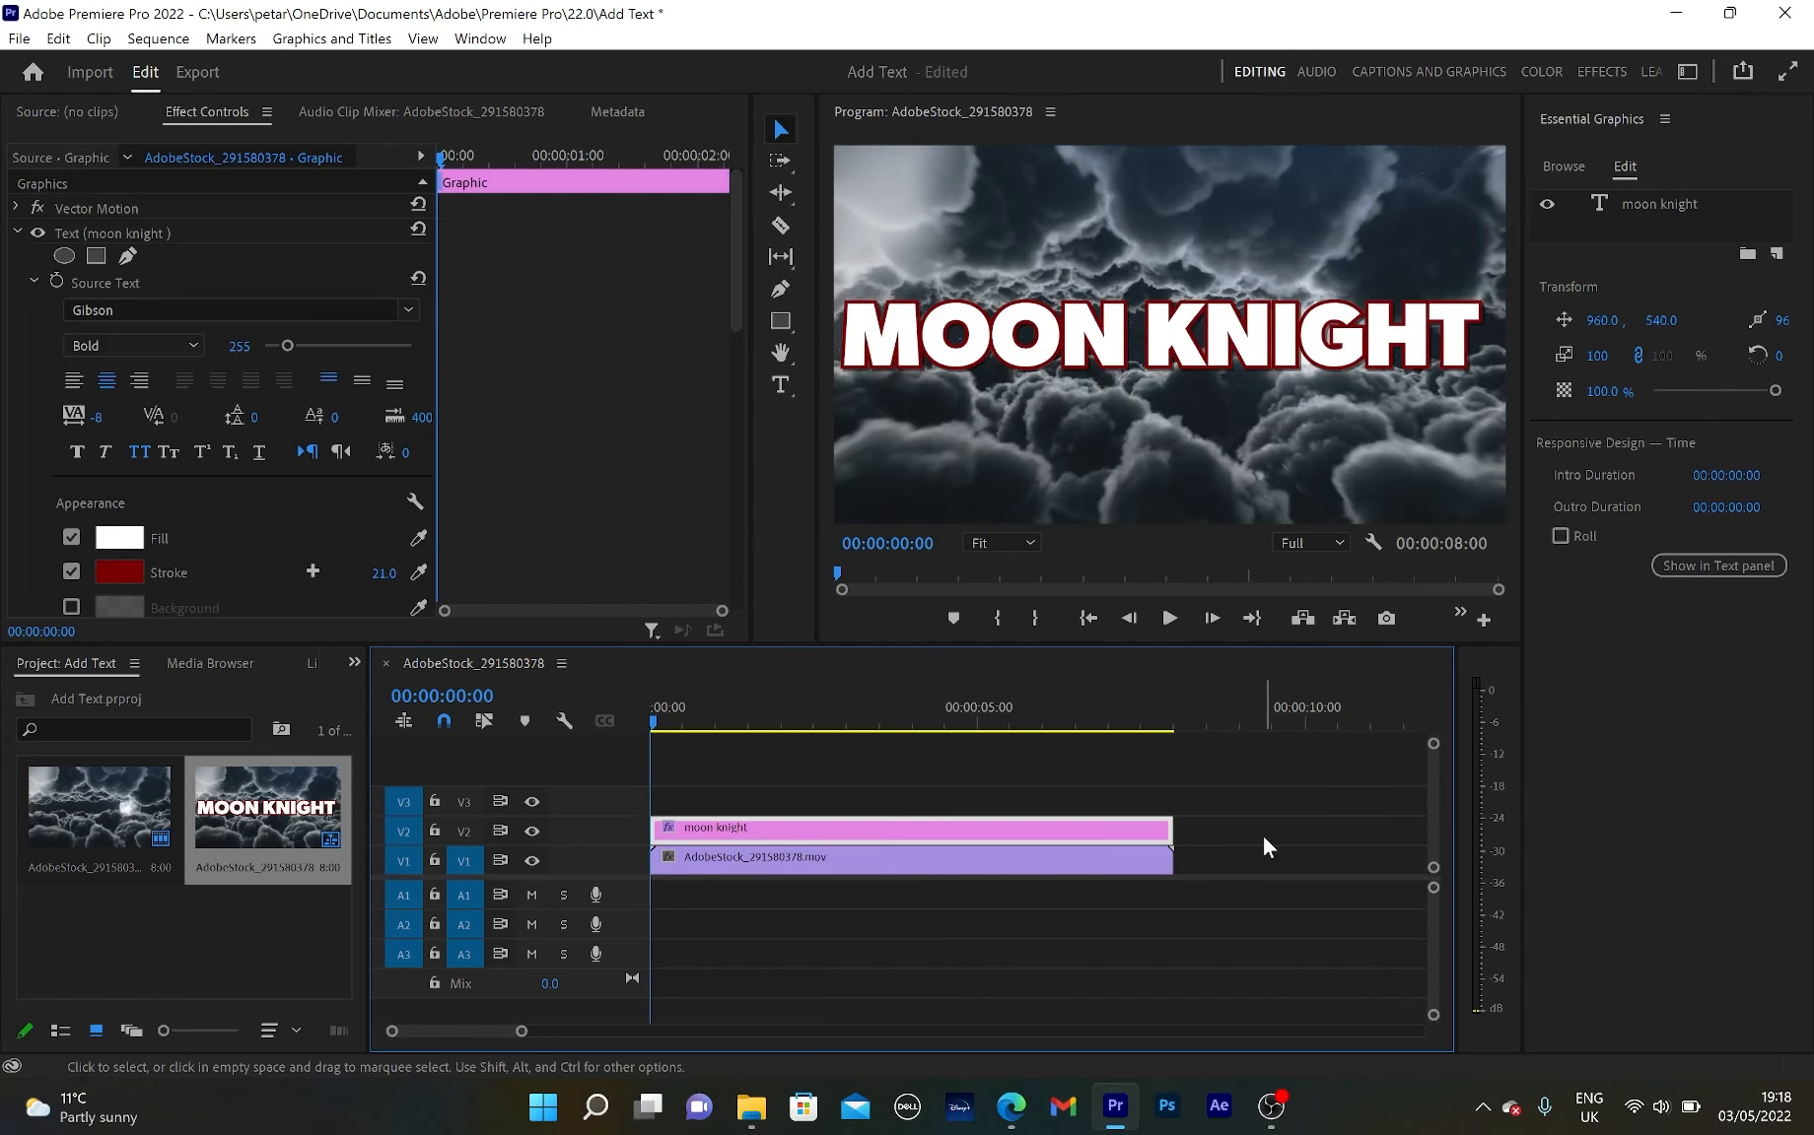